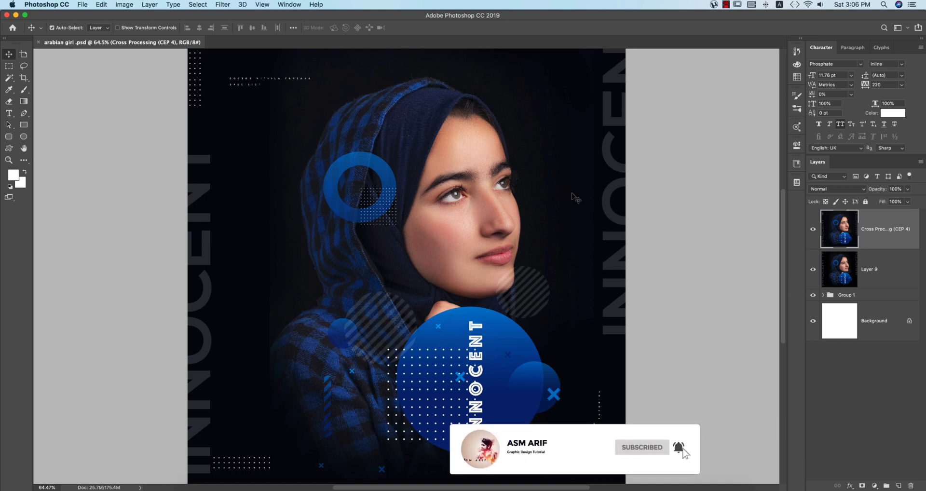
- Create a new 3000 × 3000 pixel document at 200 pixels/inch, RGB Color 8 bit, with a white background
left_click(83, 7)
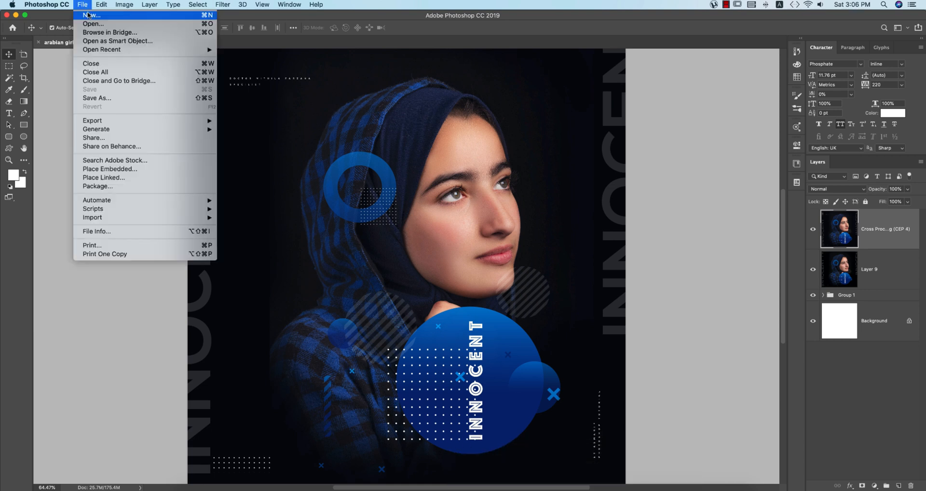
left_click(89, 17)
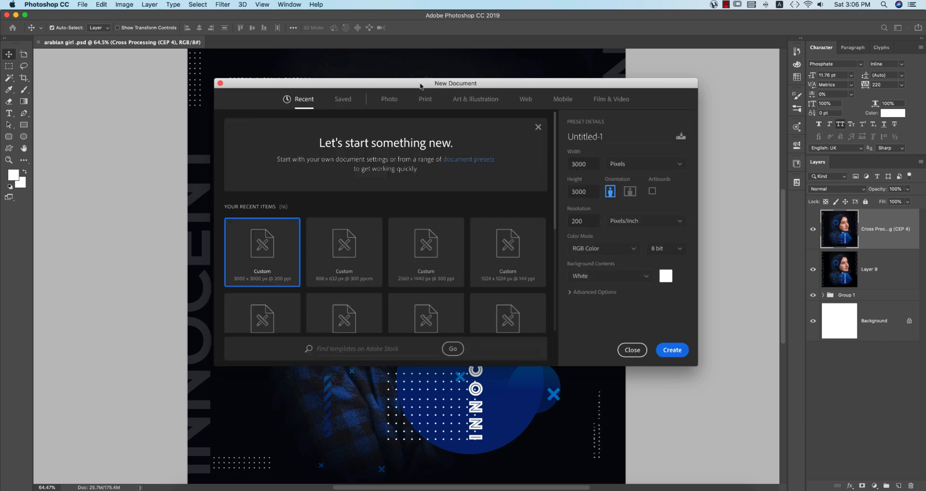
left_click(594, 164)
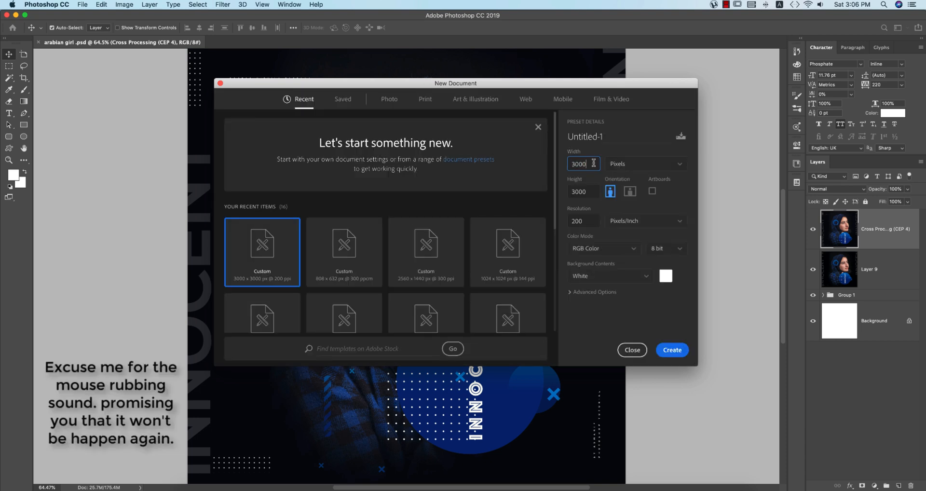
double_click(594, 191)
double_click(592, 221)
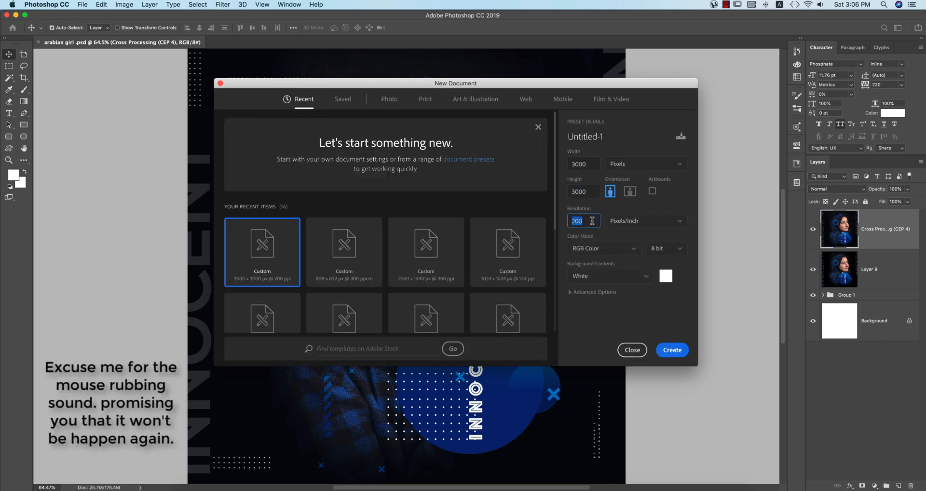
left_click(683, 357)
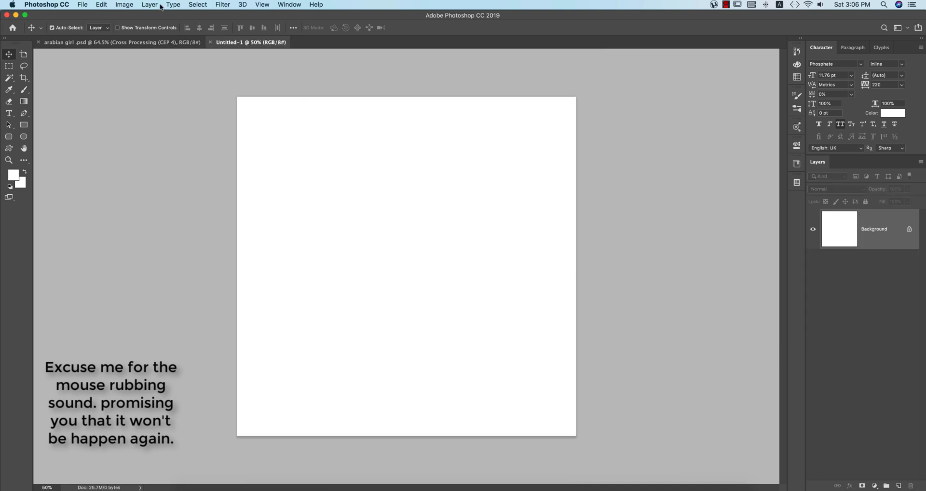
- Place the image woman-in-black-and-blue-plaid-headscarf-922962 (1).jpg as an embedded object in the document
left_click(83, 5)
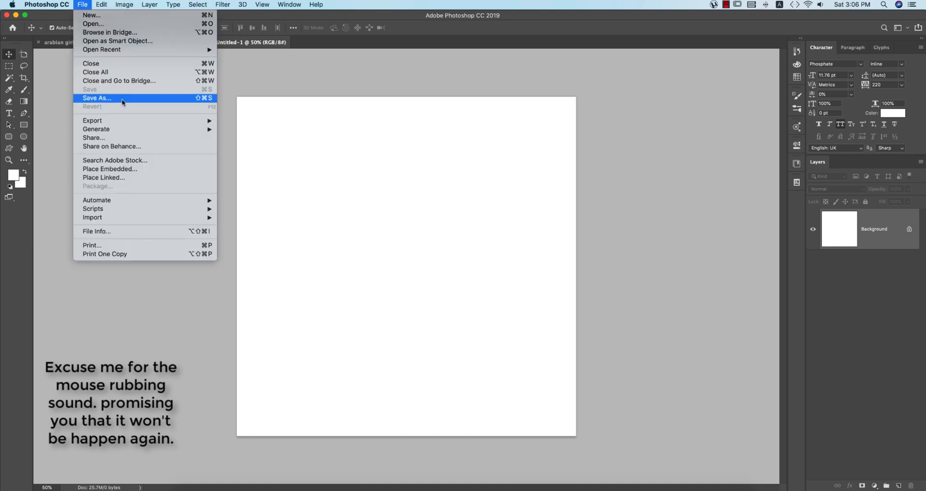
left_click(110, 169)
left_click(344, 54)
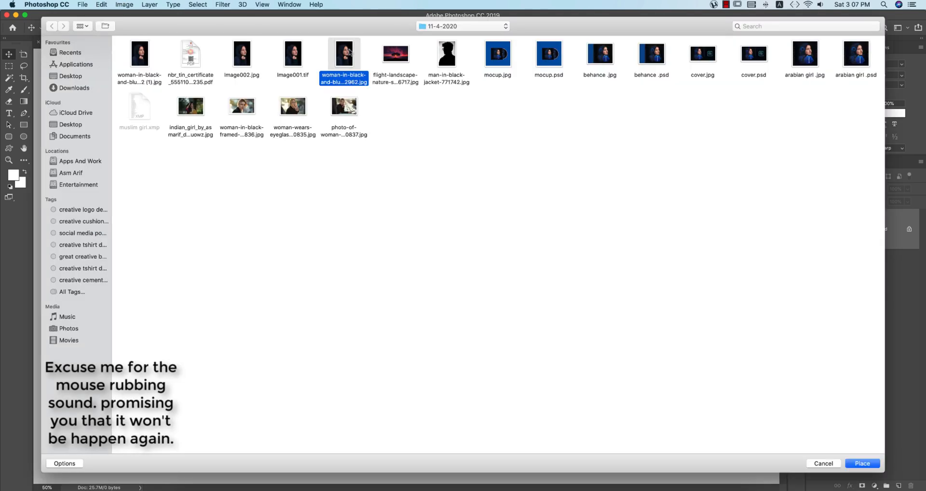
left_click(137, 58)
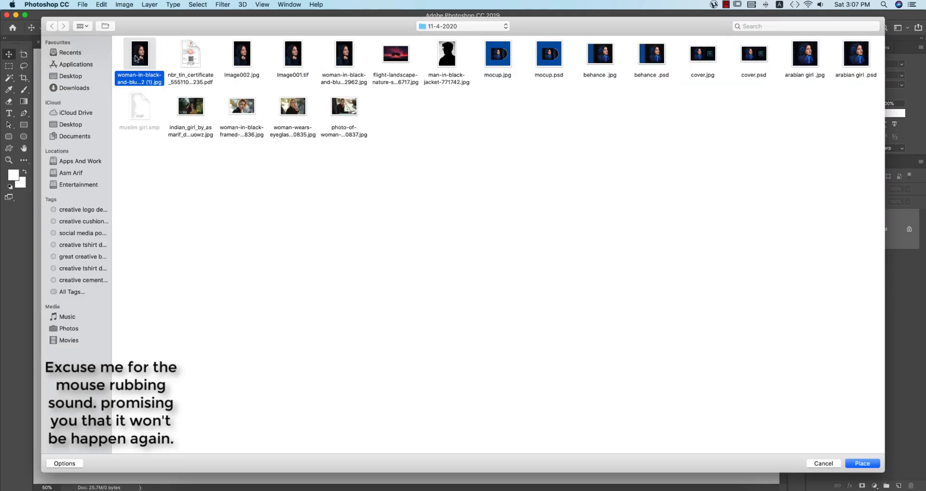
left_click(867, 465)
left_click(852, 462)
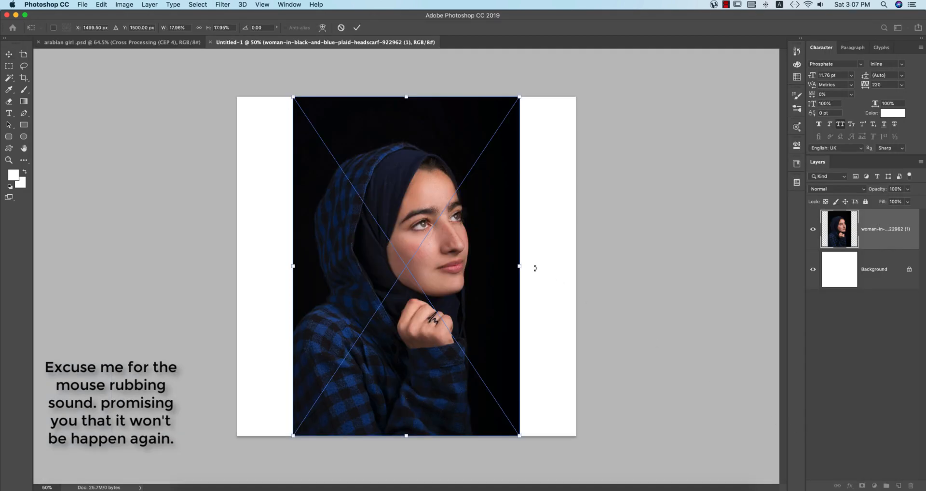
- Scale the placed portrait up to about 19% so it extends past the canvas's upper and lower edges
mouse_move(520, 267)
left_mouse_down()
mouse_move(562, 267)
mouse_move(528, 269)
left_mouse_up()
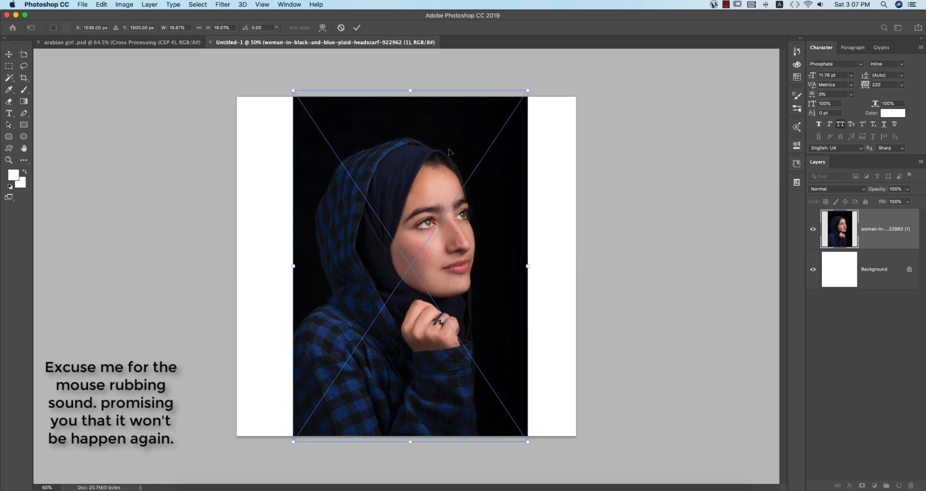
mouse_move(412, 91)
left_mouse_down()
mouse_move(414, 72)
mouse_move(415, 82)
left_mouse_up()
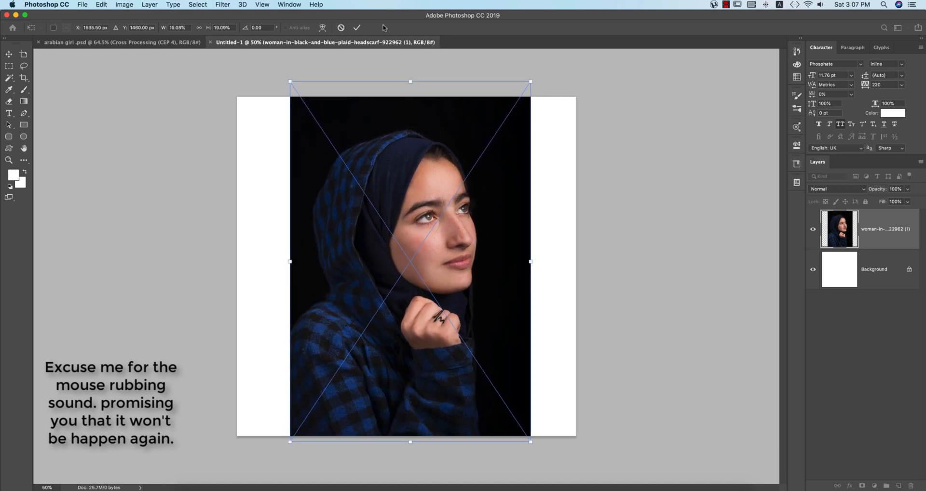
left_click(357, 28)
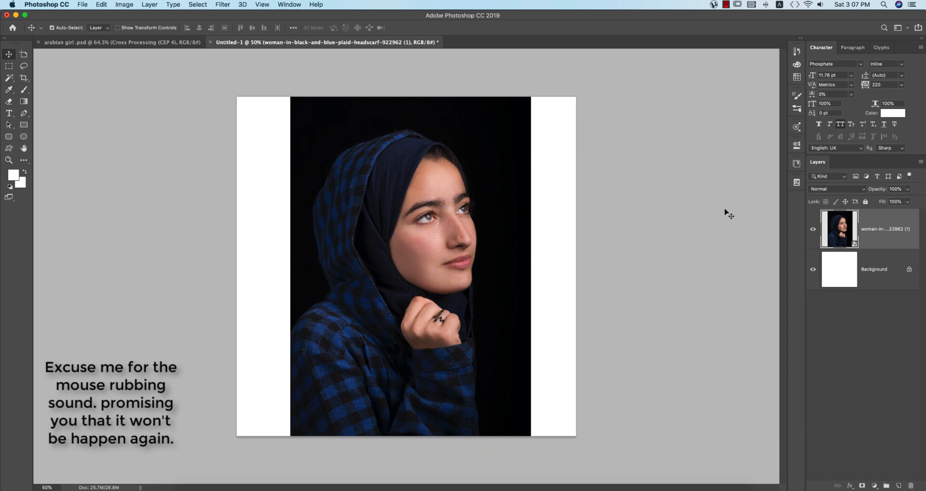
- Rasterize the portrait layer and convert it back into a smart object
left_click(875, 272)
left_click(871, 221)
right_click(871, 222)
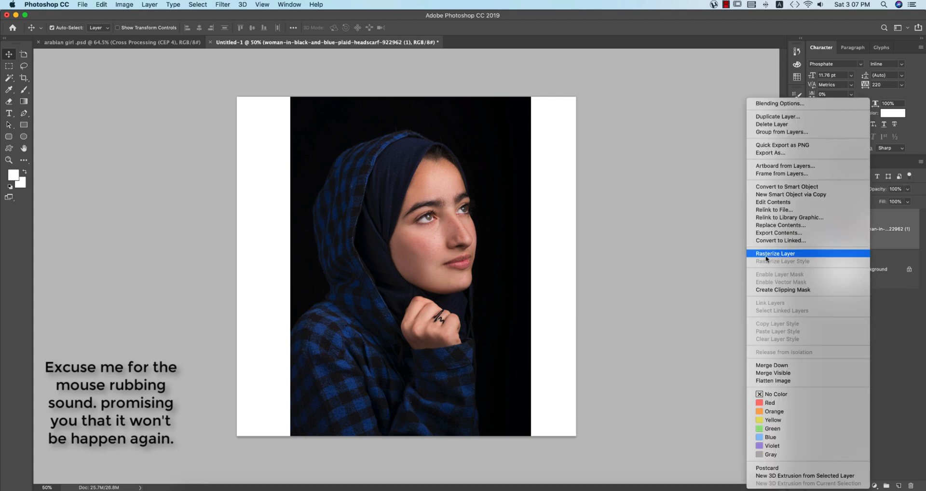
left_click(789, 254)
right_click(876, 236)
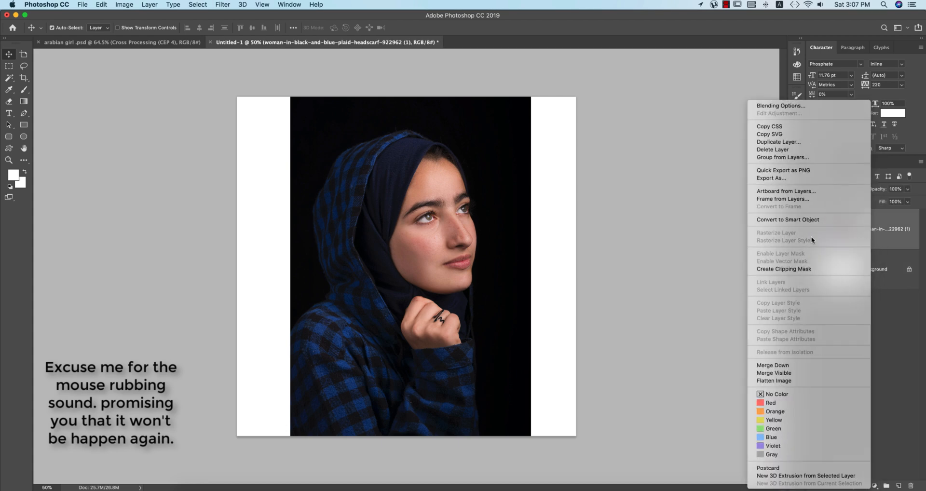
left_click(770, 219)
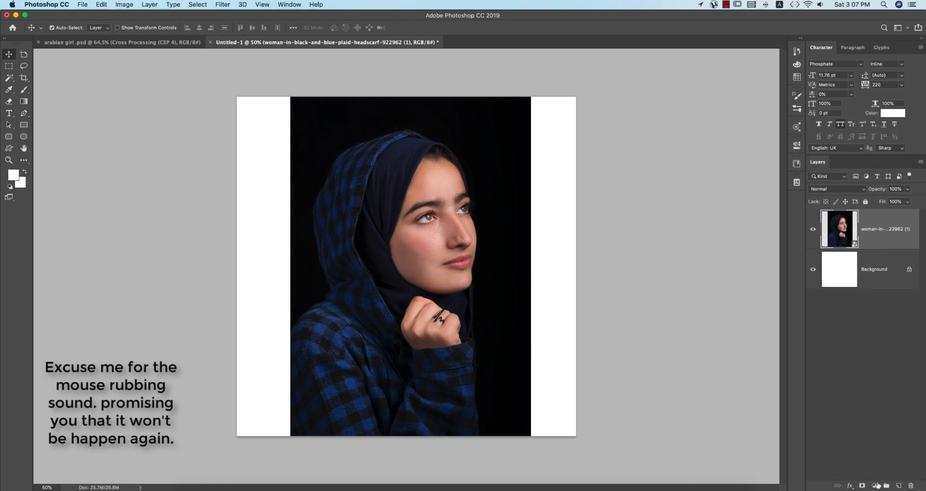
- Add a white Solid Color fill layer and place it between the portrait and the Background layer
left_click(876, 485)
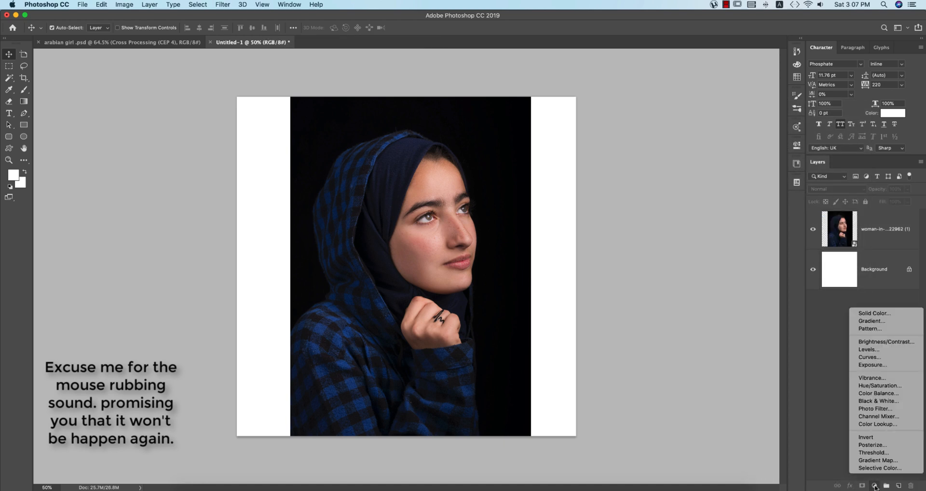
left_click(873, 313)
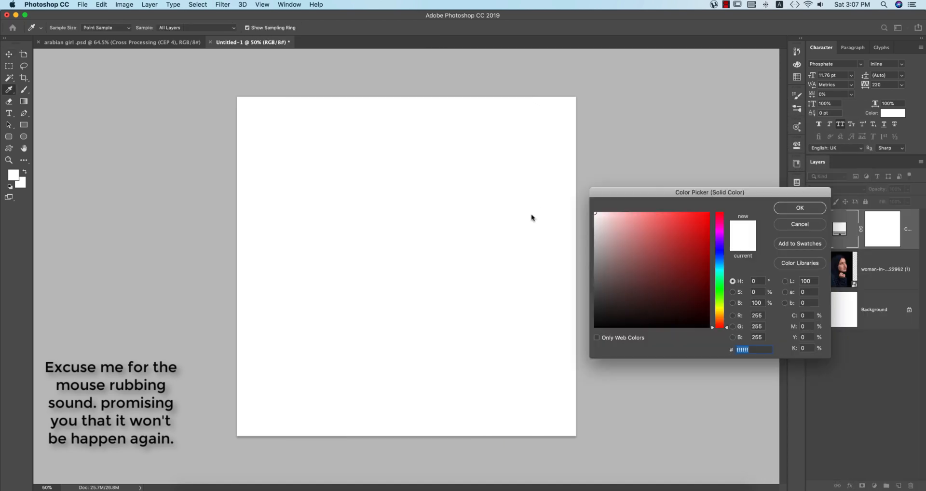
left_click(788, 209)
left_click_drag(911, 229, 909, 278)
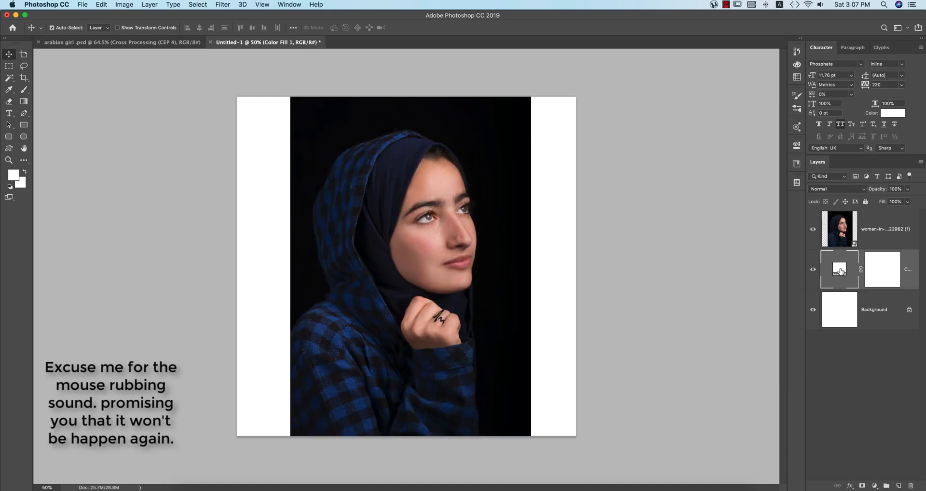
- Recolour the fill layer to #000103 by sampling the portrait's dark backdrop
double_click(840, 271)
left_click(529, 248)
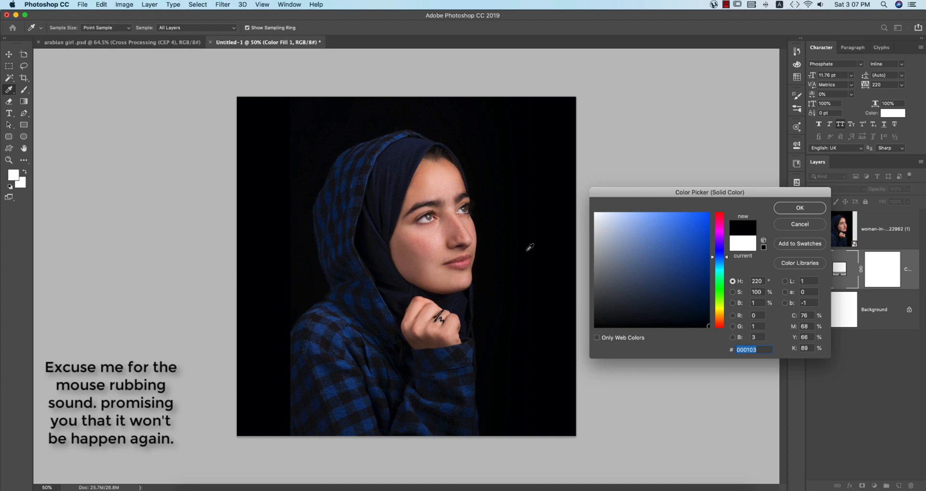
left_click(799, 209)
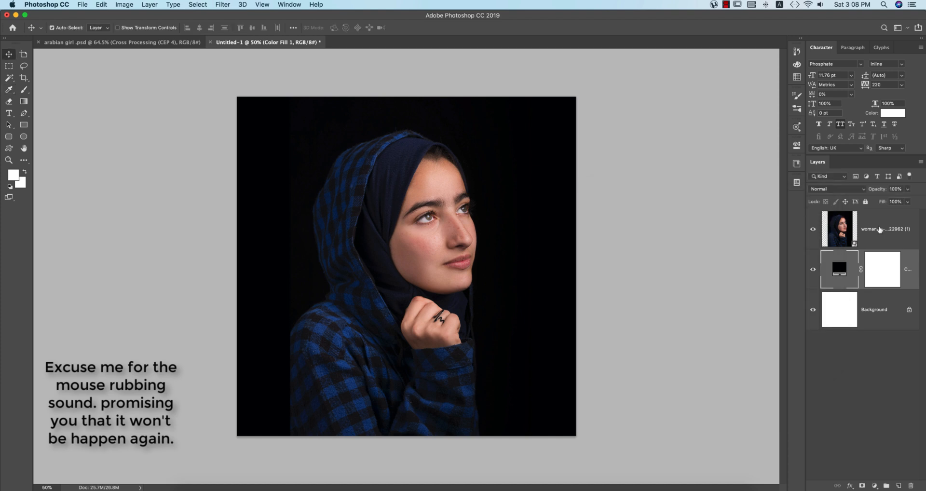
- Add a layer mask to the portrait and fade its outer edges and lower body with a soft black 700 px brush
left_click(880, 230)
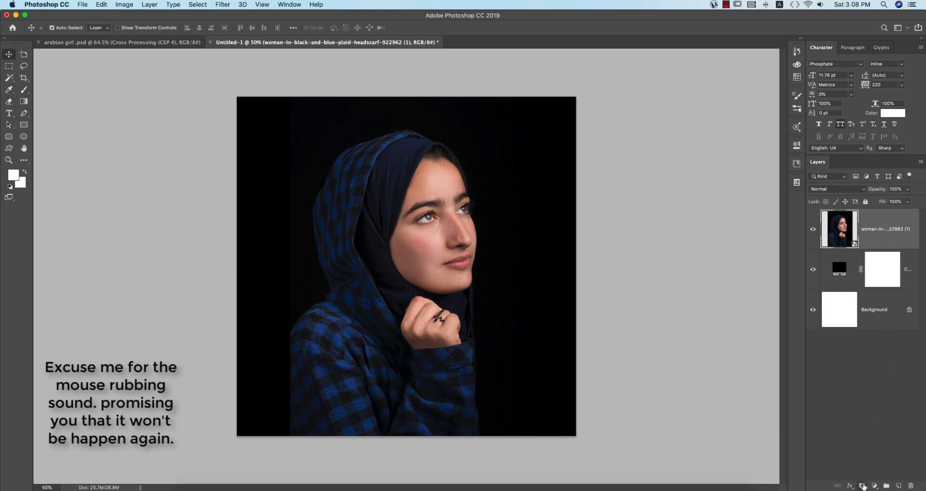
left_click(863, 486)
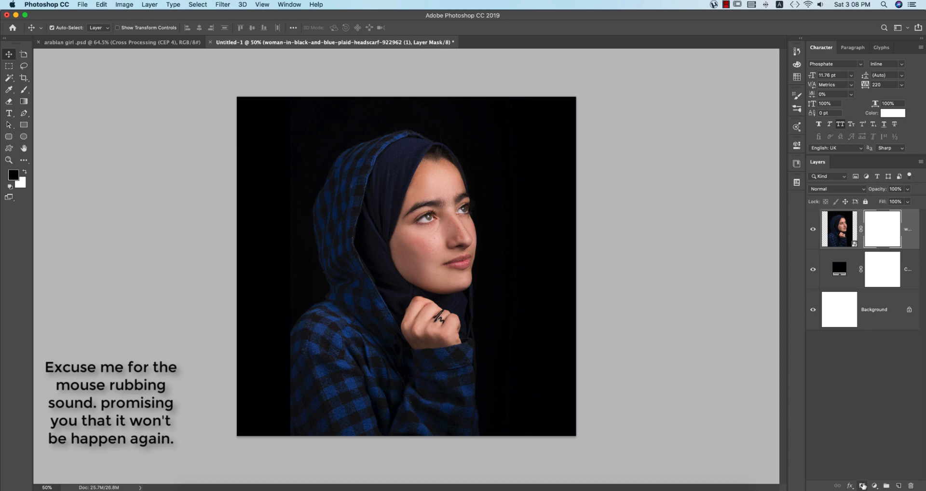
key("b")
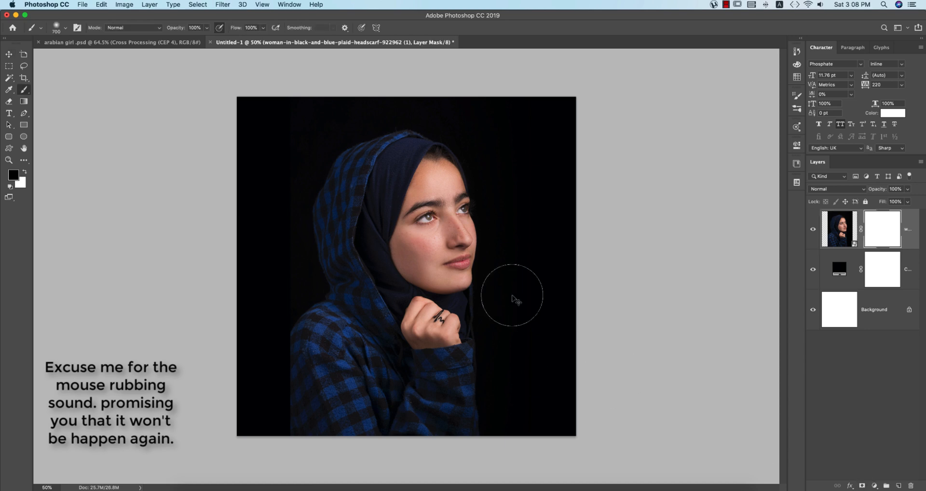
right_click(349, 221)
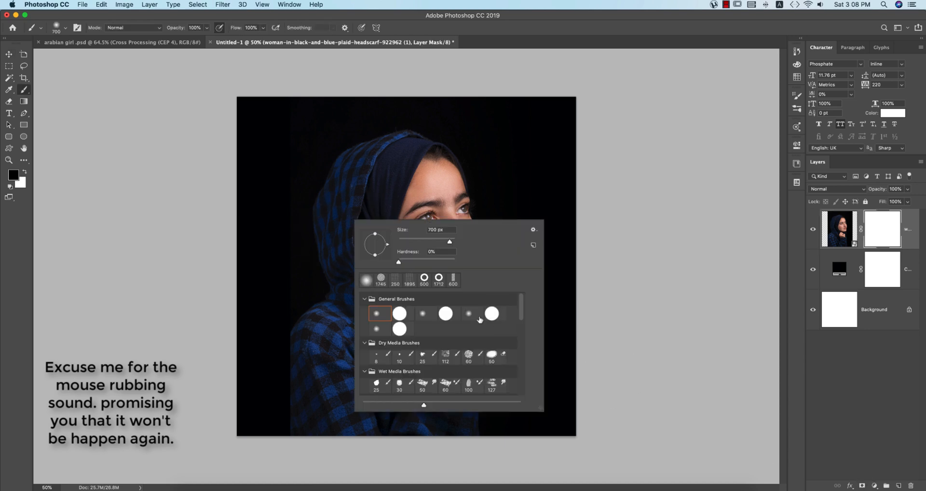
left_click(605, 30)
mouse_move(282, 359)
left_mouse_down()
mouse_move(304, 435)
mouse_move(318, 439)
mouse_move(289, 420)
mouse_move(360, 453)
mouse_move(474, 450)
mouse_move(508, 403)
mouse_move(481, 422)
mouse_move(371, 436)
mouse_move(290, 399)
mouse_move(342, 428)
mouse_move(513, 424)
left_mouse_up()
mouse_move(250, 201)
left_mouse_down()
mouse_move(273, 109)
mouse_move(268, 238)
mouse_move(280, 162)
mouse_move(345, 101)
mouse_move(449, 82)
mouse_move(505, 104)
mouse_move(557, 172)
mouse_move(565, 271)
mouse_move(527, 398)
mouse_move(391, 414)
mouse_move(290, 385)
mouse_move(278, 347)
mouse_move(348, 411)
mouse_move(408, 429)
left_mouse_up()
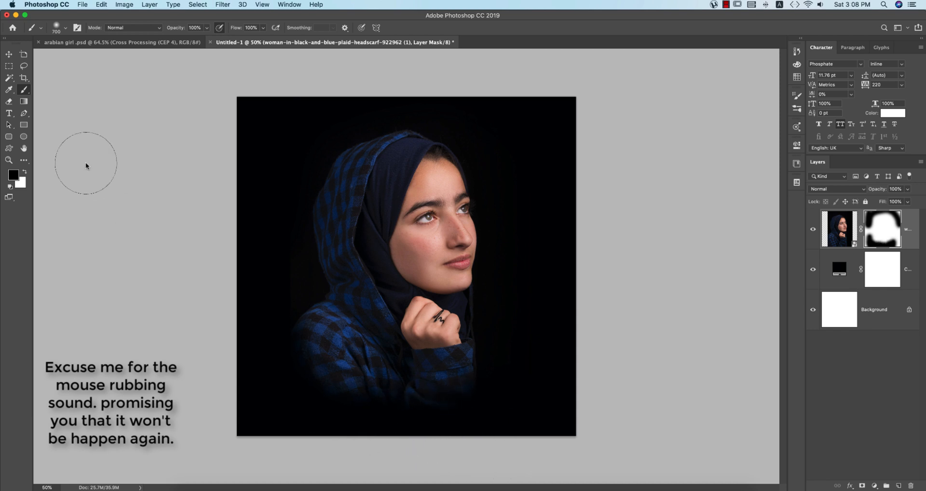
- Review the finished design in arabian girl .psd as a reference and return to the untitled document
left_click(9, 54)
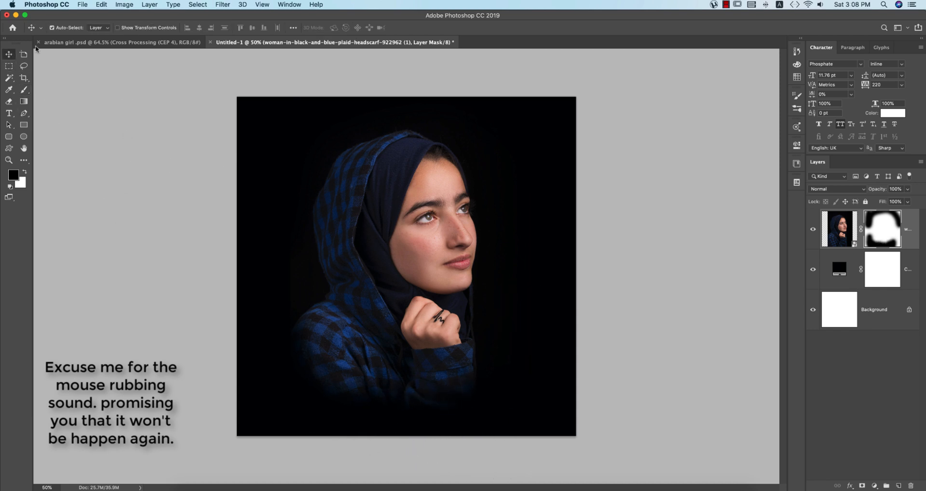
left_click(101, 42)
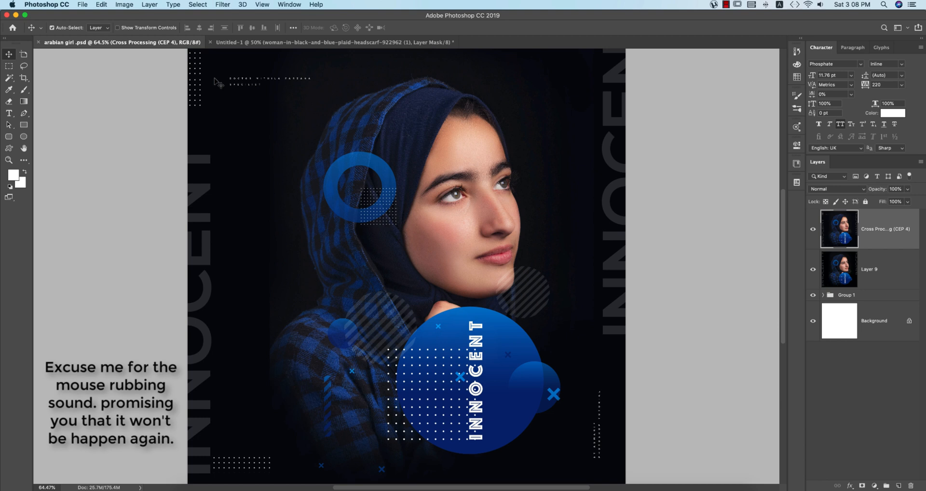
key("ctrl+Tab")
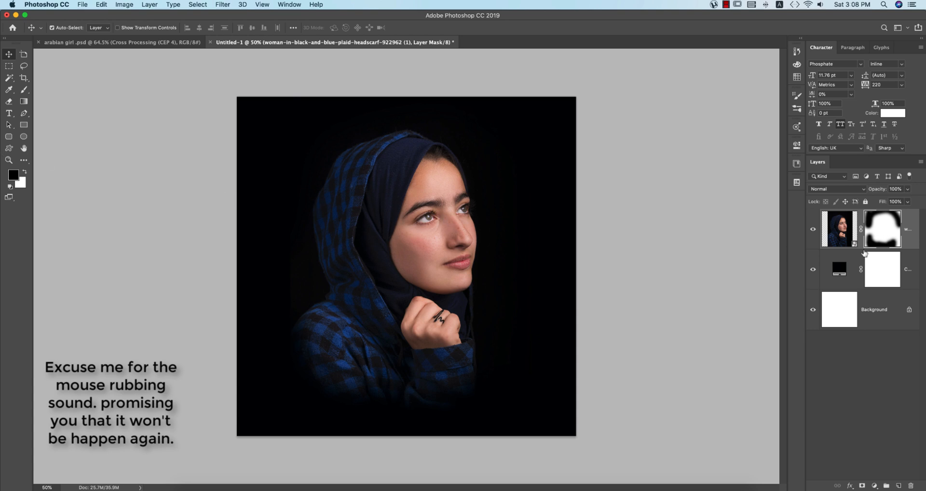
- Draw a white circle about 867 px in diameter and move it over the woman's shoulder beside her hand
left_click(24, 137)
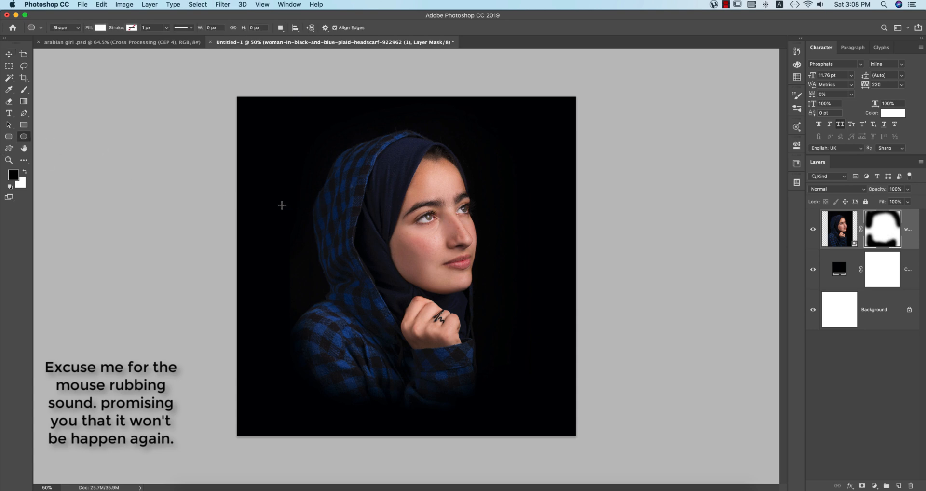
left_click_drag(282, 205, 381, 304)
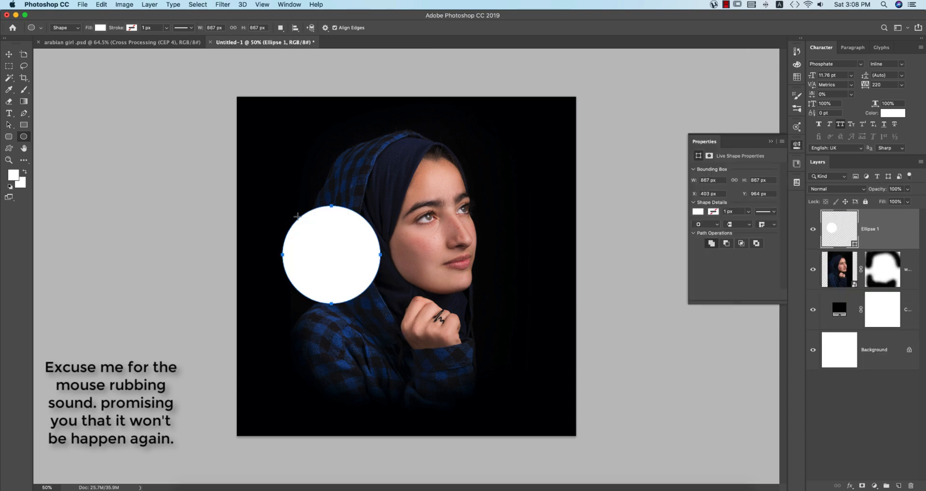
left_click(771, 141)
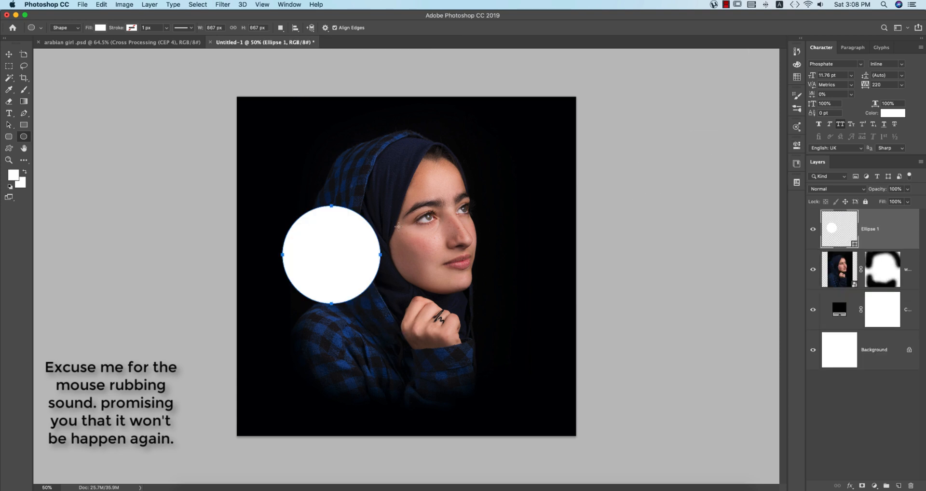
key("v")
left_click_drag(341, 234, 381, 311)
- Add a linear Gradient Overlay to the white circle and set the gradient's dark stop to #00216c
right_click(871, 227)
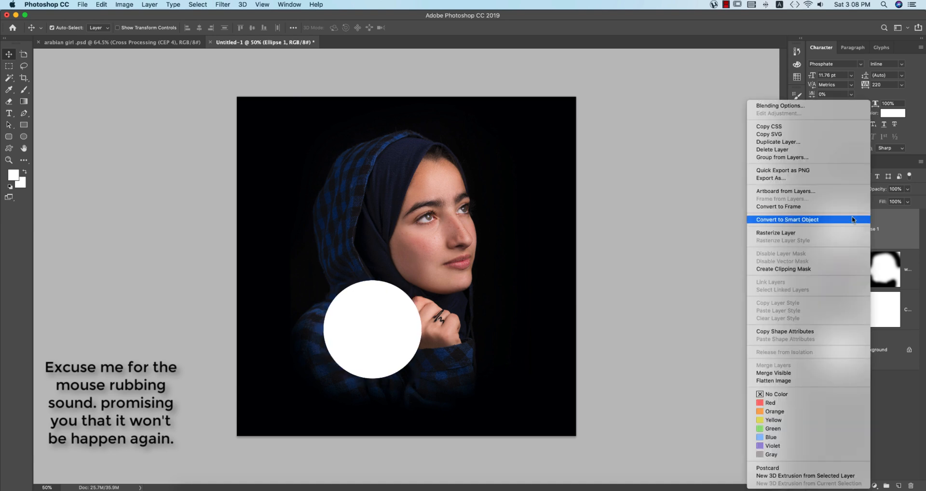
left_click(779, 105)
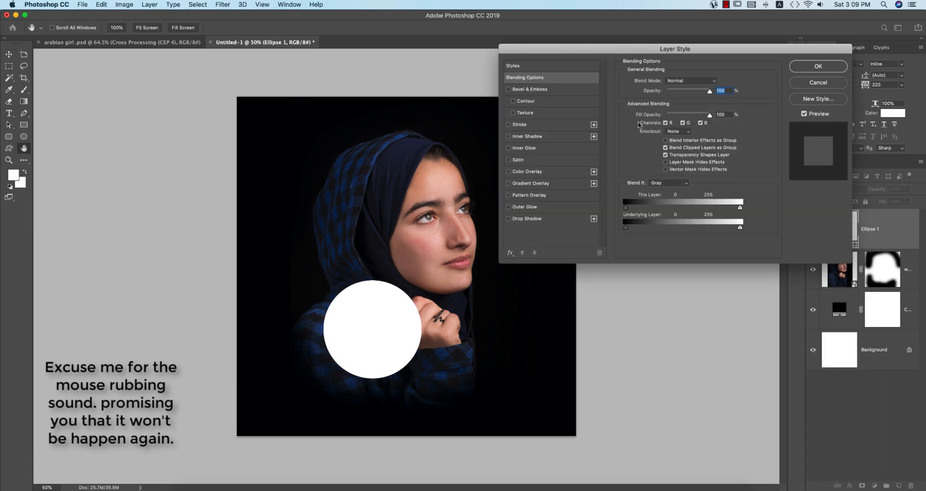
left_click(529, 184)
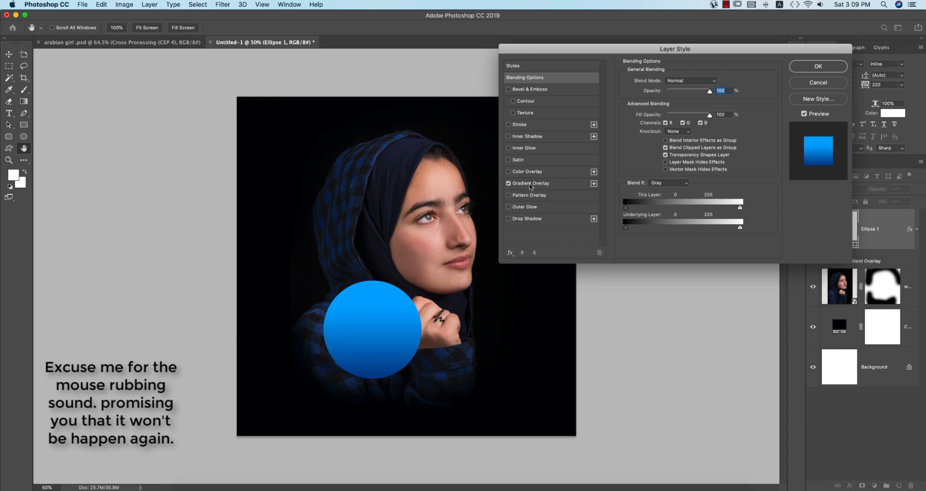
left_click(700, 103)
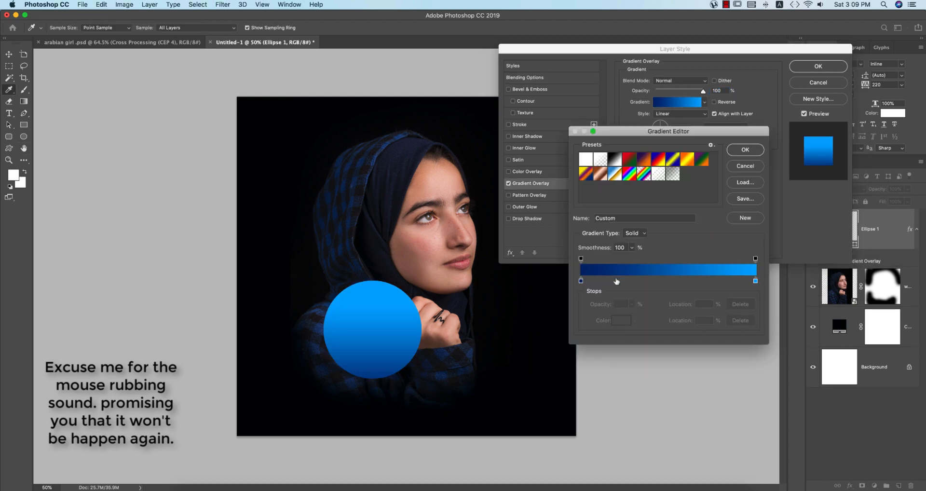
left_click(581, 281)
left_click(622, 321)
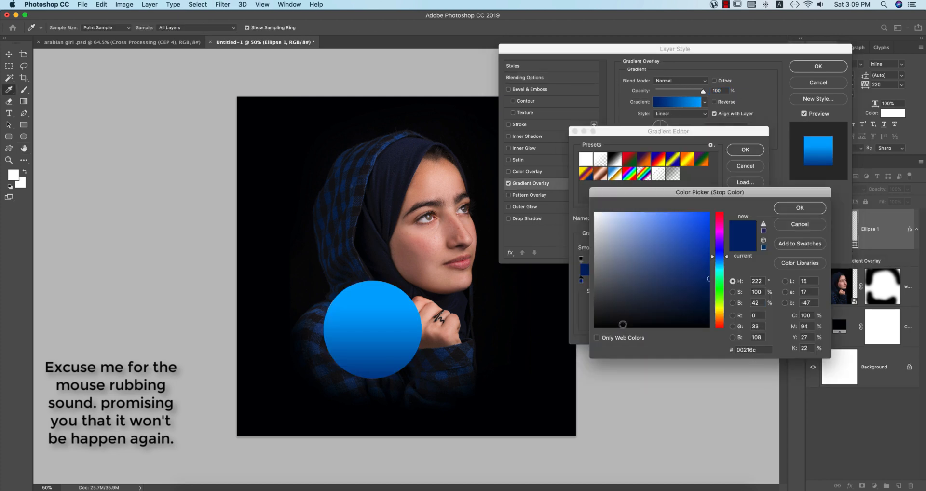
left_click(755, 350)
left_click(805, 209)
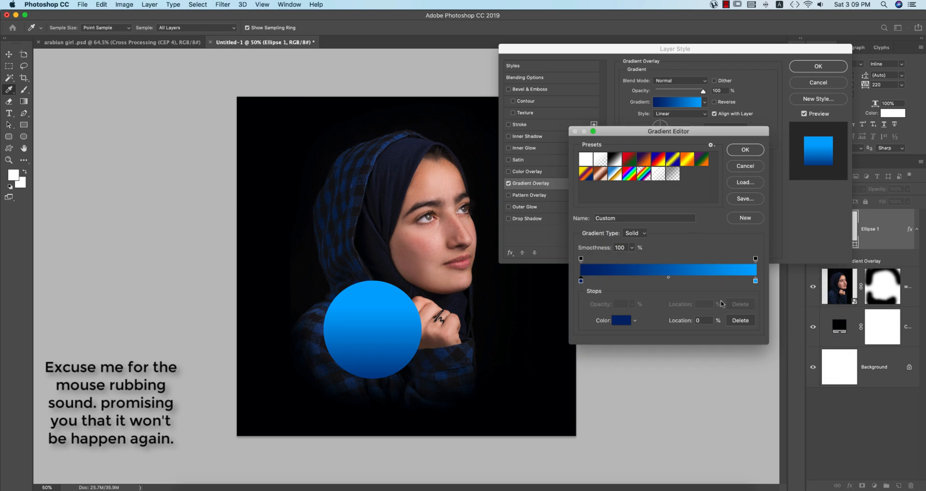
- Set the gradient's light stop to #00a8ff and apply the overlay to the circle
left_click(755, 281)
left_click(627, 321)
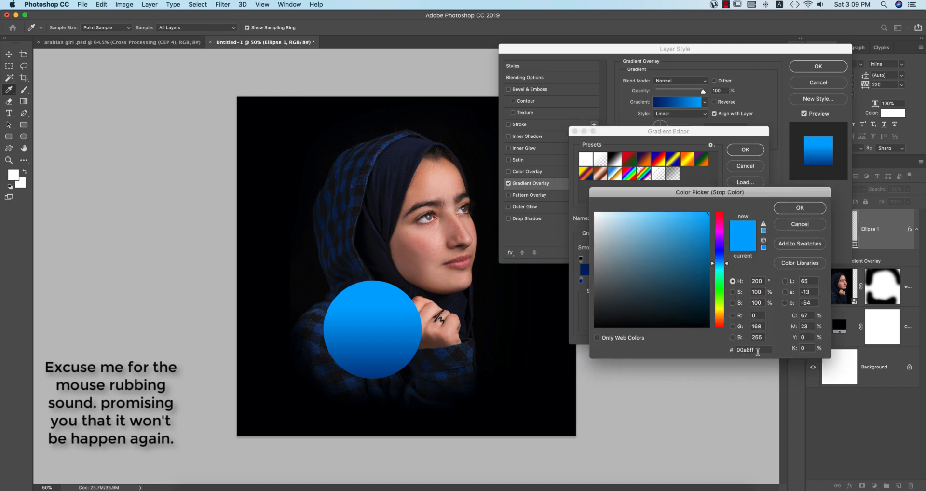
left_click(792, 209)
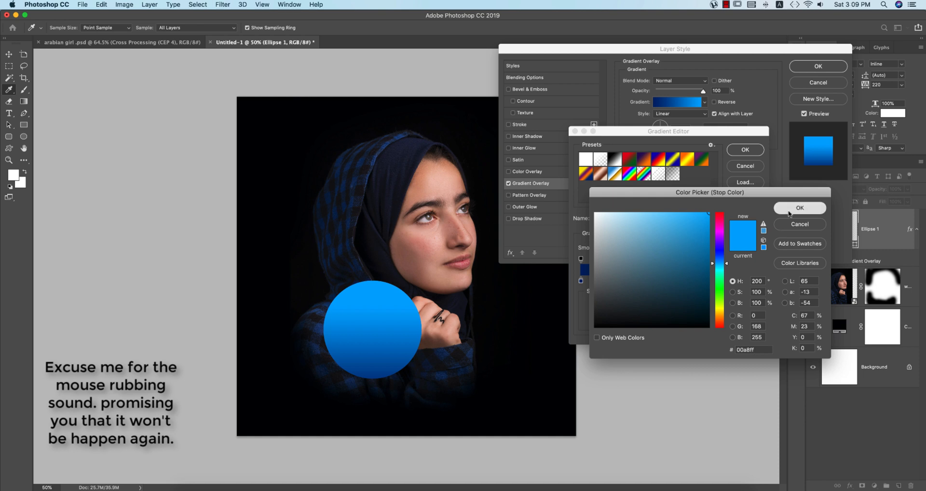
left_click(743, 150)
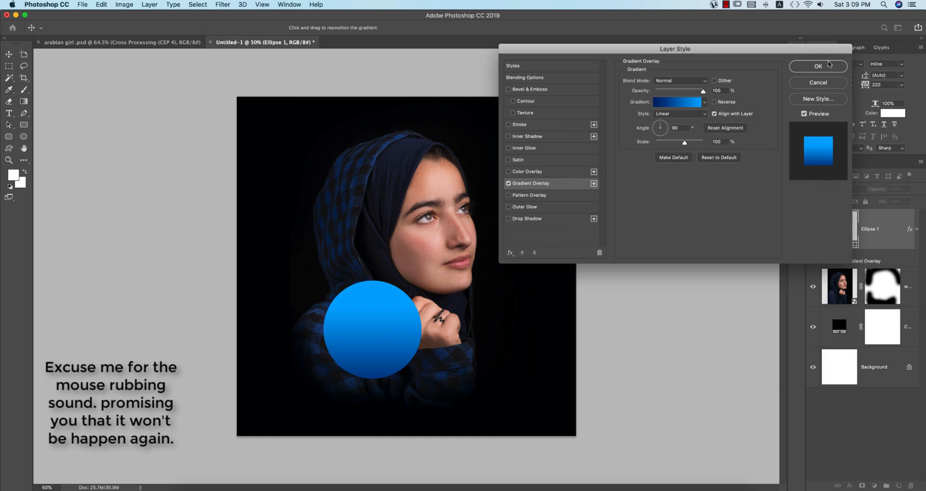
left_click(818, 66)
- Lower the blue circle's opacity to 87% and move it over the woman's hand
left_click_drag(874, 189, 872, 191)
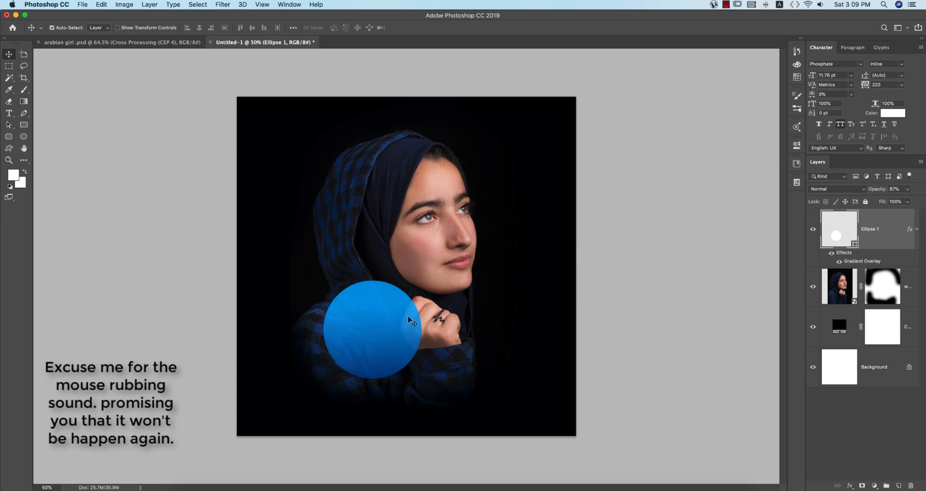
left_click_drag(410, 321, 424, 338)
- Duplicate the blue circle, scale the copy to about 33% and place it at the large circle's lower left
key("super+j")
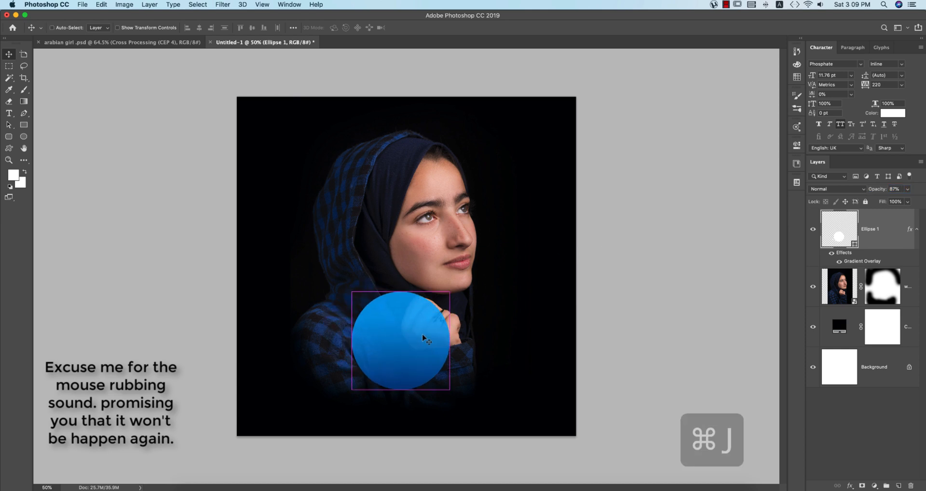
key("super+t")
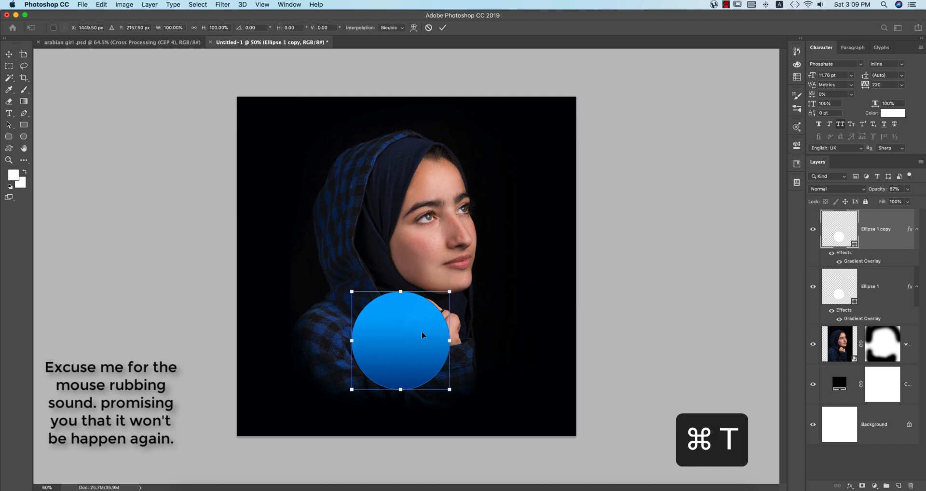
left_click_drag(449, 390, 336, 368)
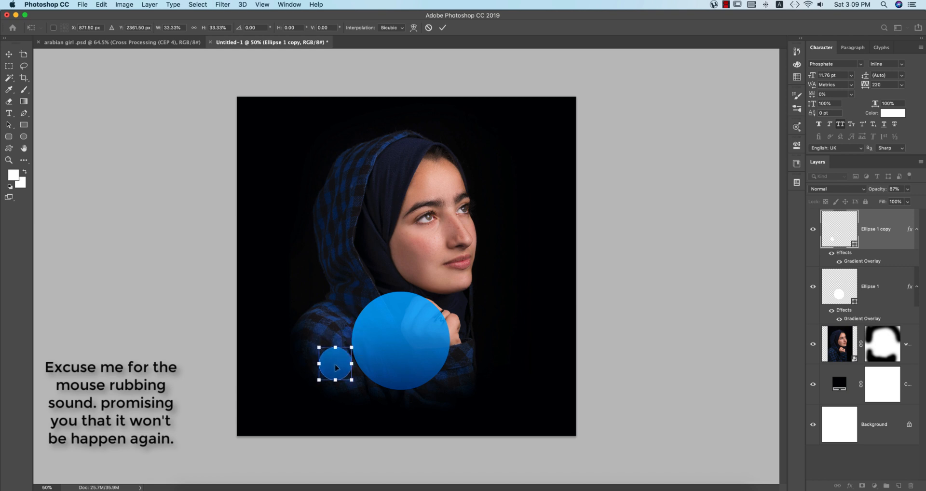
key("Return")
- Duplicate the small circle, shrink the copy slightly and place it on the large circle's lower right edge
key("super+j")
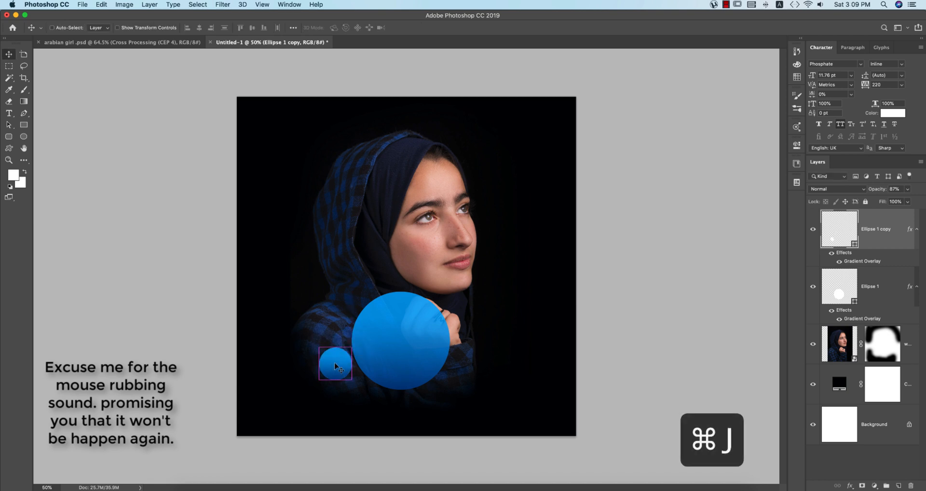
left_click_drag(336, 368, 452, 363)
key("super+t")
key("Return")
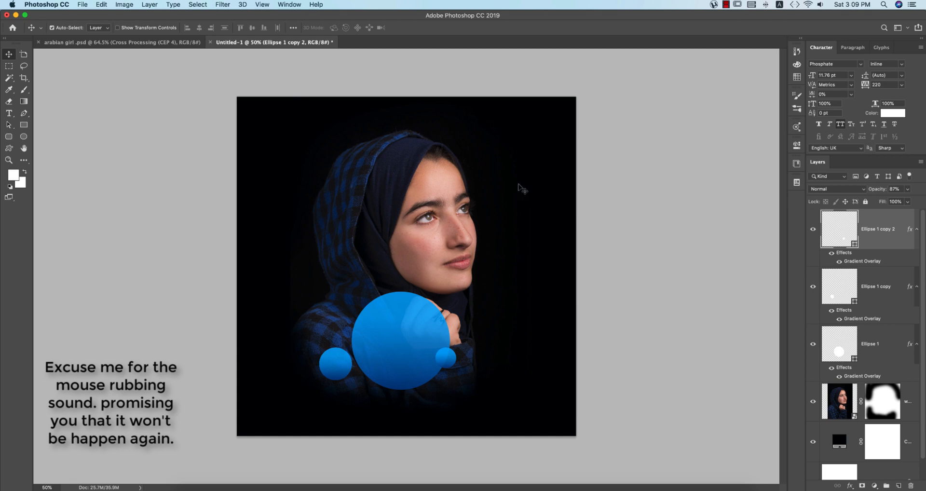
- Add the white 48 pt Phosphate Inline text INNOCENT in the poster's upper left area
left_click(9, 112)
left_click(290, 138)
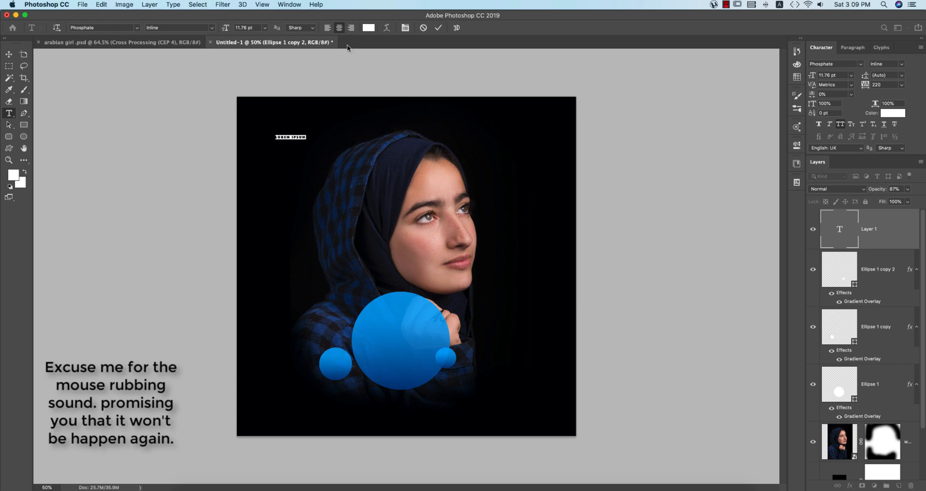
left_click(266, 28)
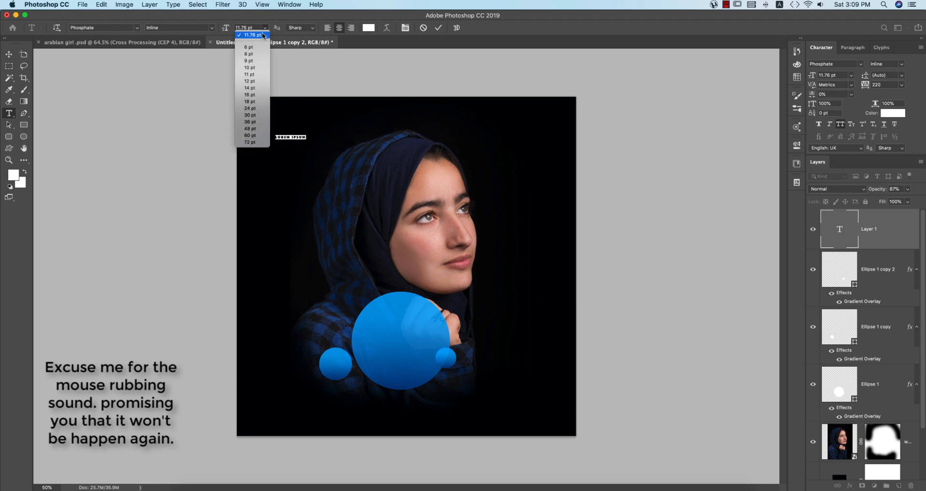
left_click(250, 128)
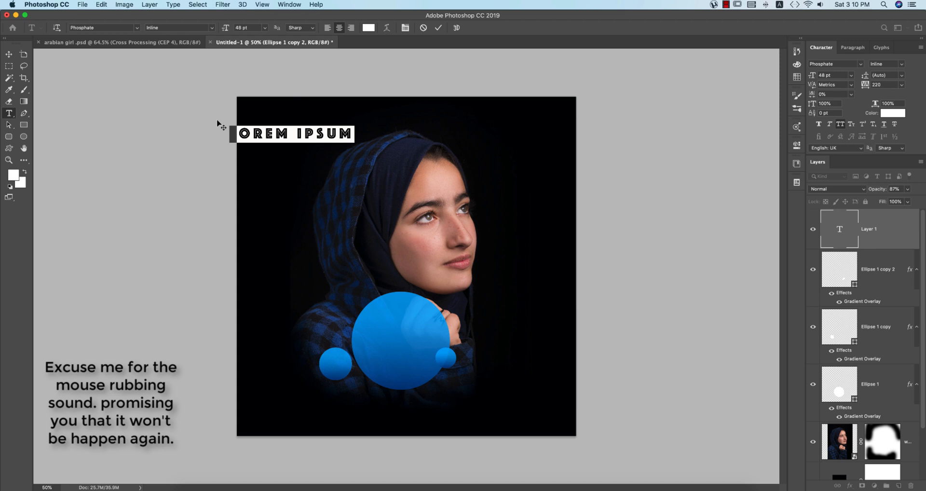
type("INNO")
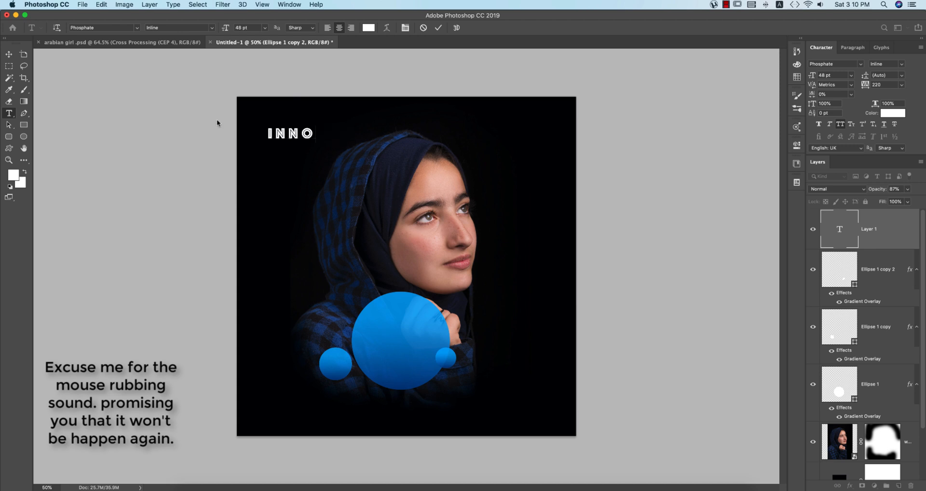
type("CENT")
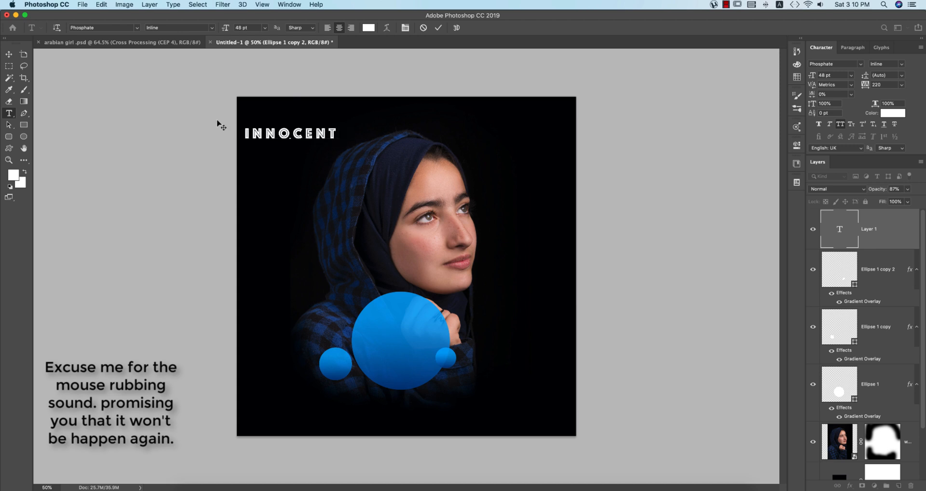
- Rotate the INNOCENT text by -90°, scale it to about 88% and place it over the large blue circle
left_click(9, 55)
key("super+t")
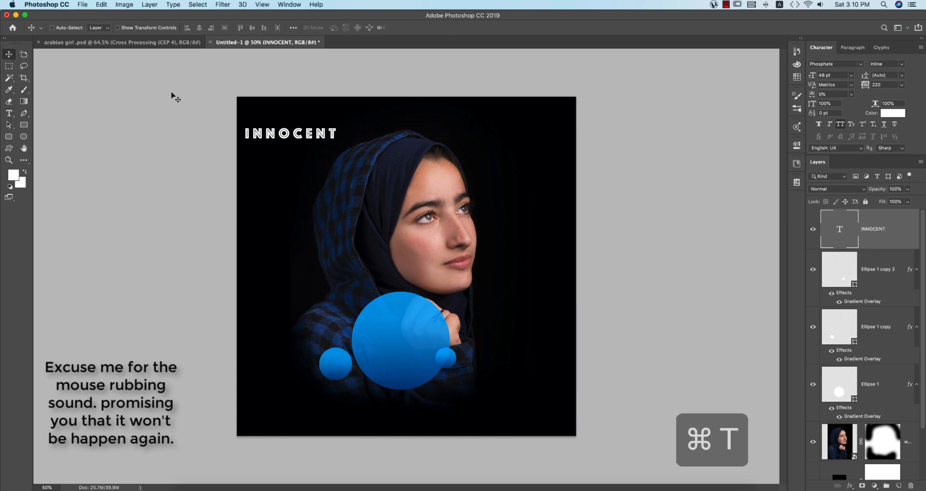
left_click_drag(366, 128, 407, 298)
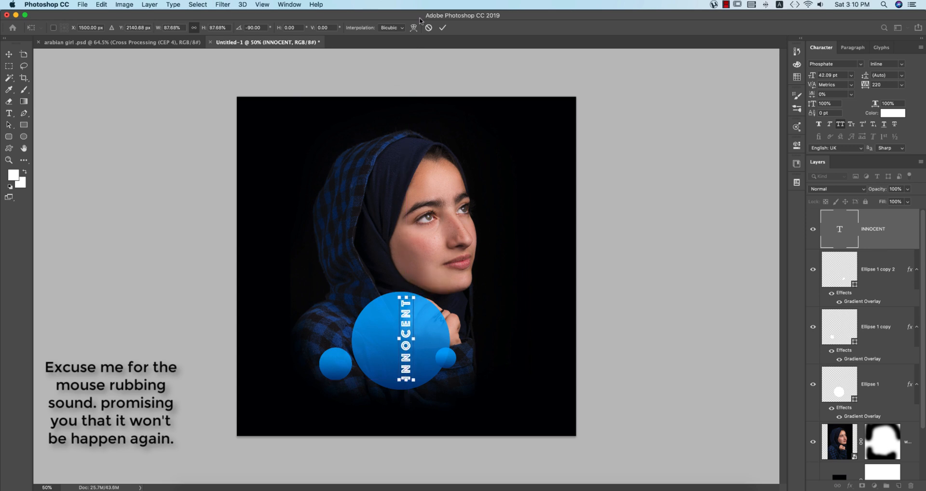
left_click(442, 27)
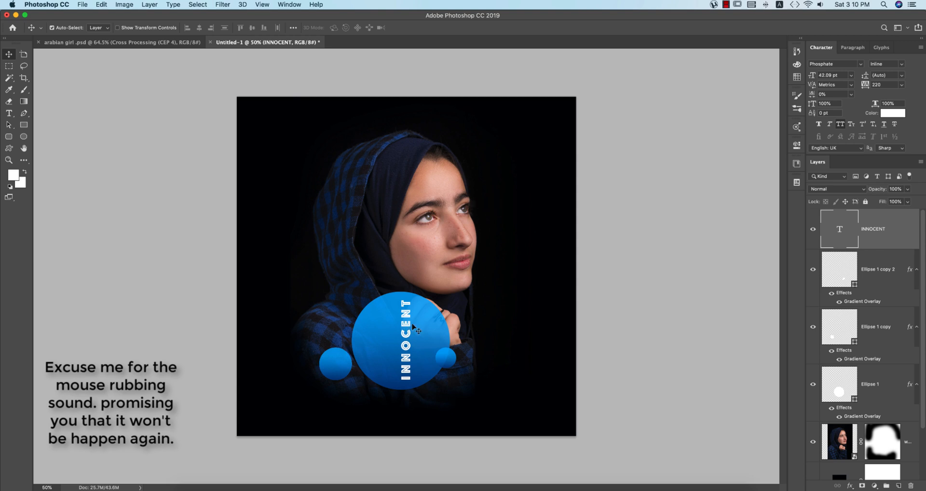
- Duplicate the vertical INNOCENT text, enlarge the copy to about 326% and place it partly beyond the poster's right edge
key("super+j")
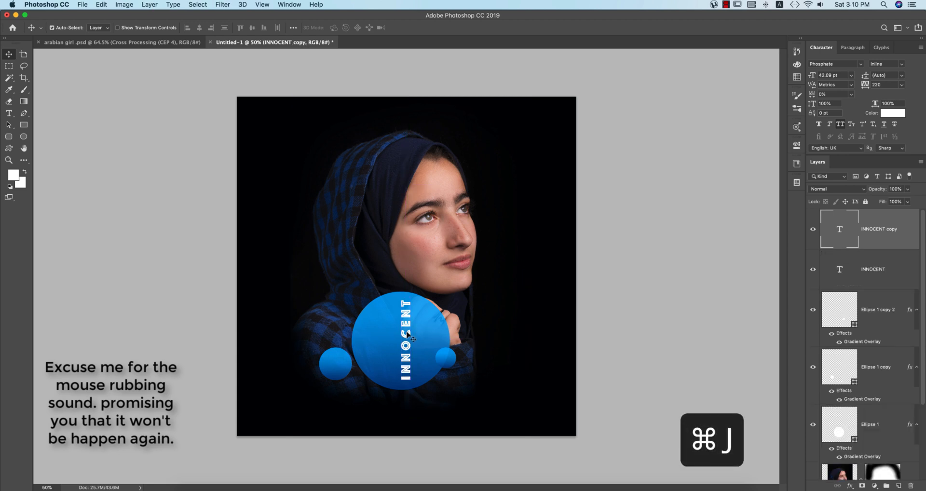
key("super+t")
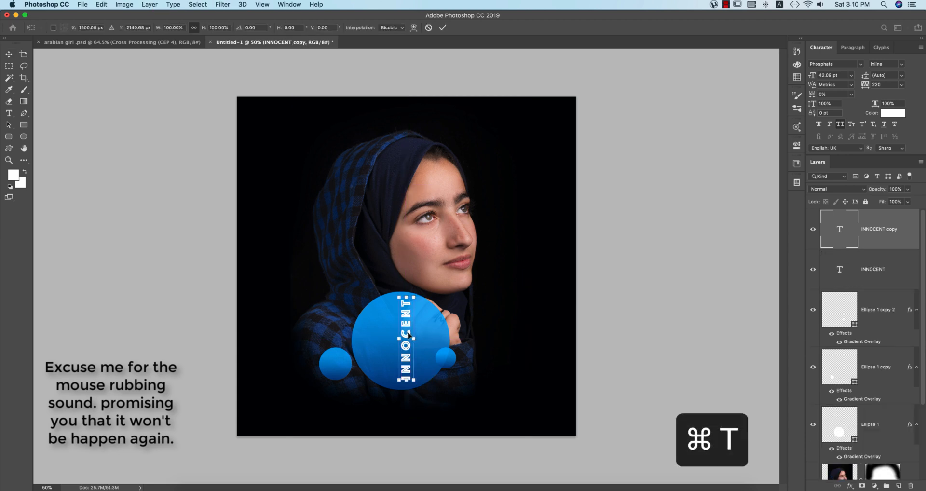
left_click_drag(409, 334, 549, 133)
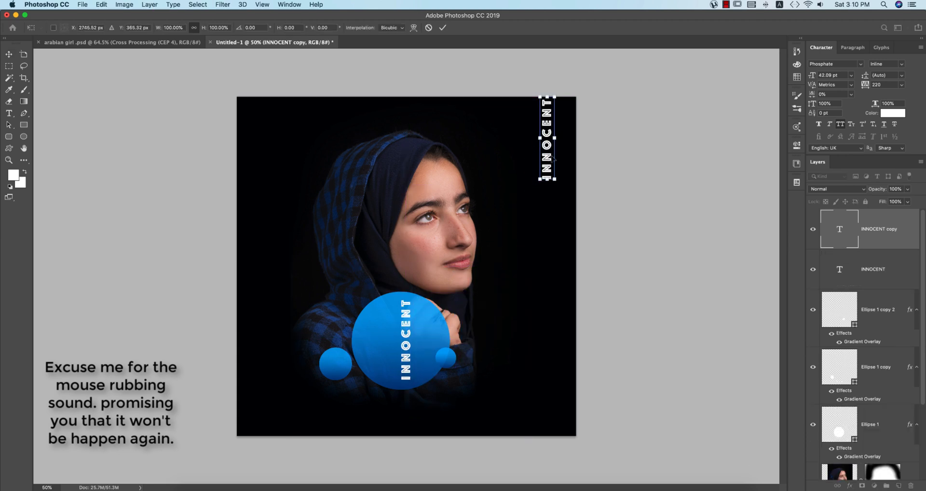
left_click_drag(555, 183, 588, 367)
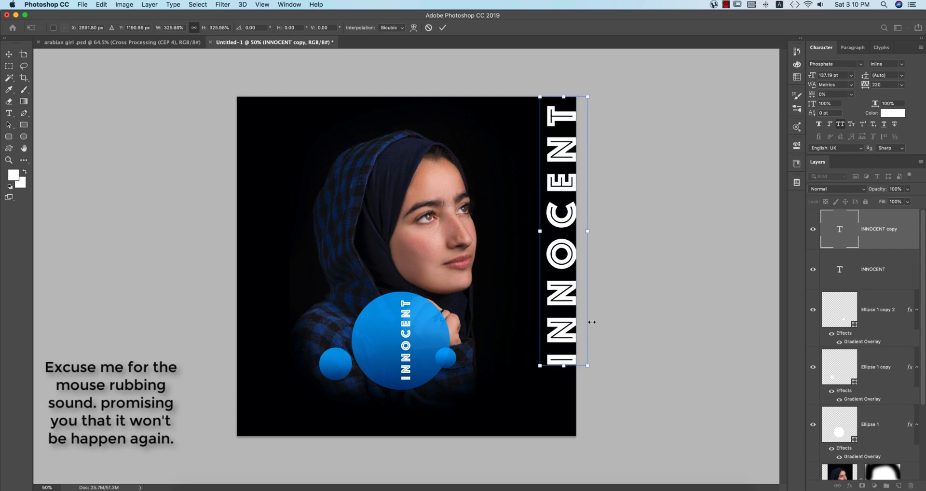
left_click_drag(564, 264, 574, 265)
left_click(443, 27)
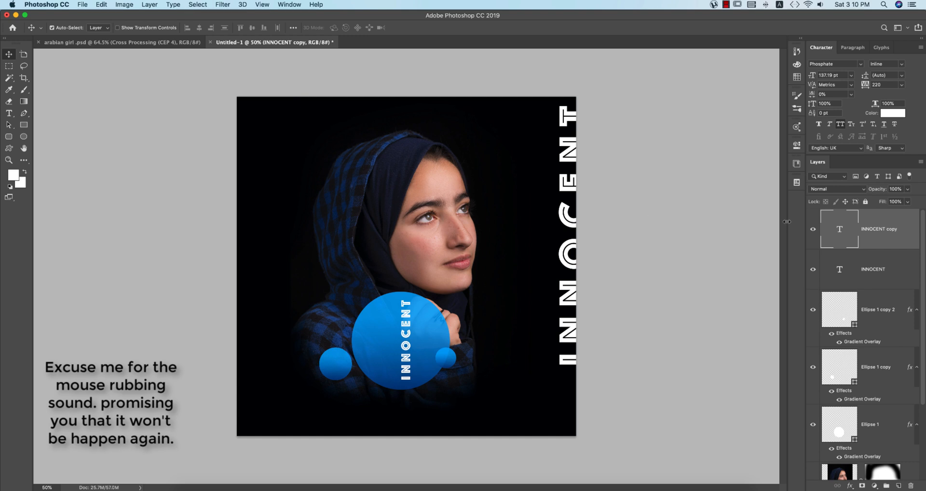
- Set the large INNOCENT text's opacity to 16% and place a duplicate of it lower along the poster's left edge
left_click(907, 190)
left_click_drag(877, 202, 876, 201)
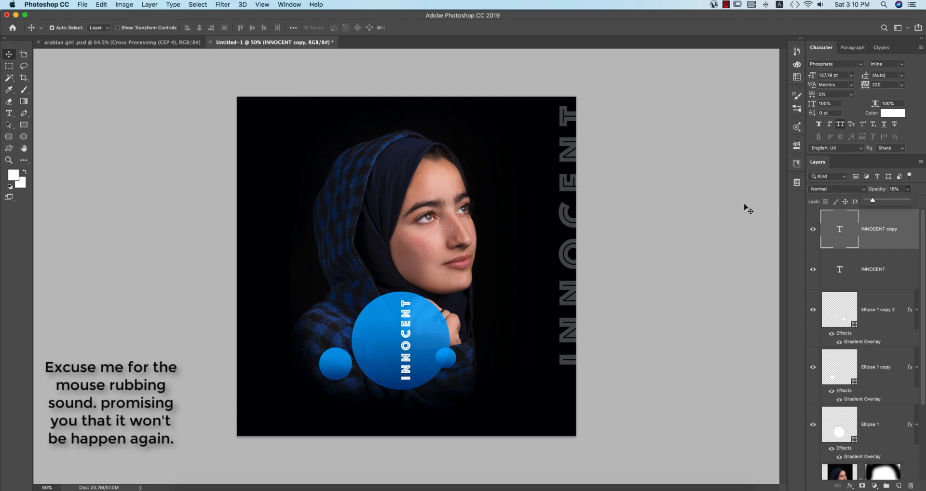
key("super+j")
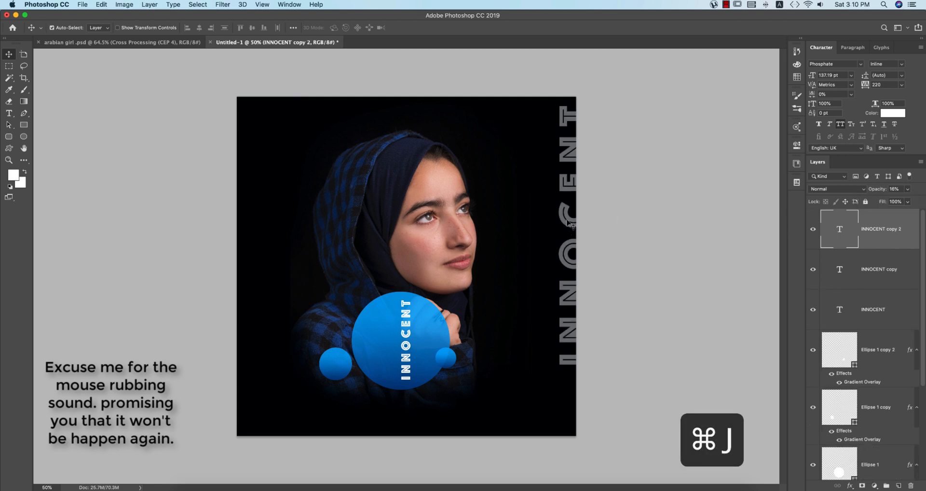
left_click_drag(565, 227, 234, 309)
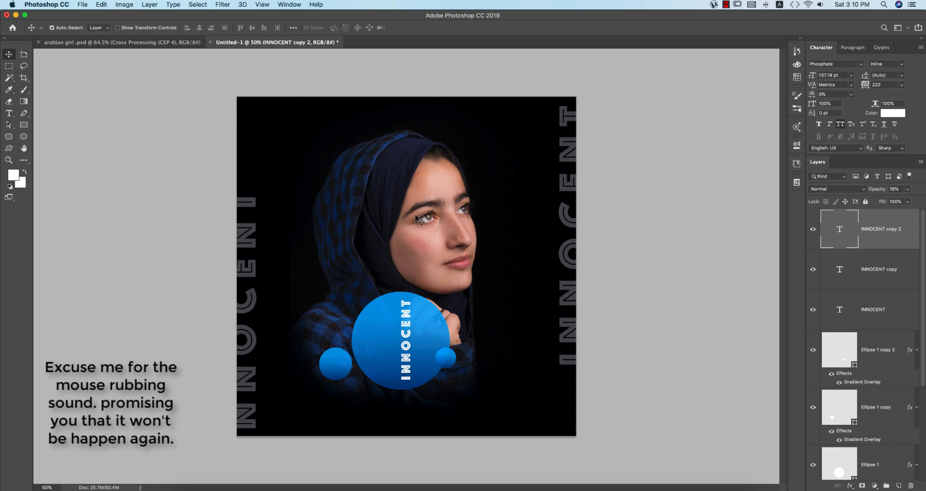
- Check the text and shape placement in the reference arabian girl .psd and return to the untitled document
left_click(121, 42)
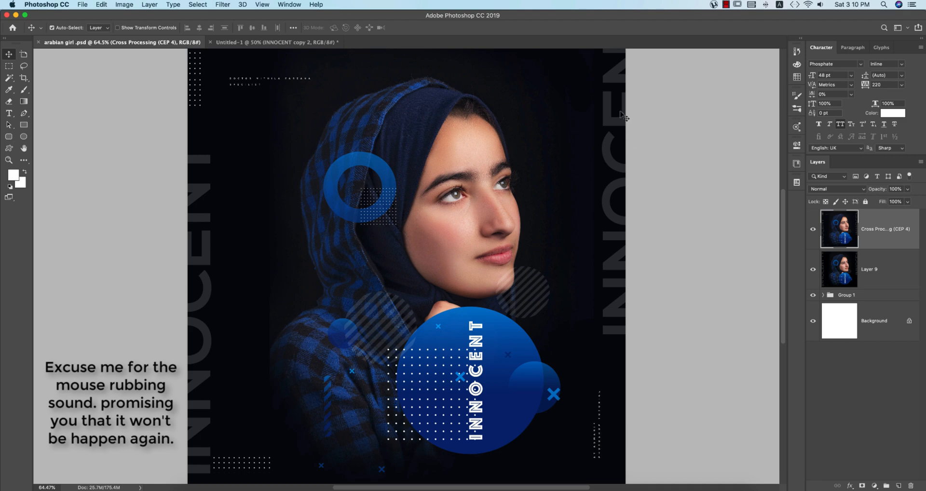
left_click(258, 43)
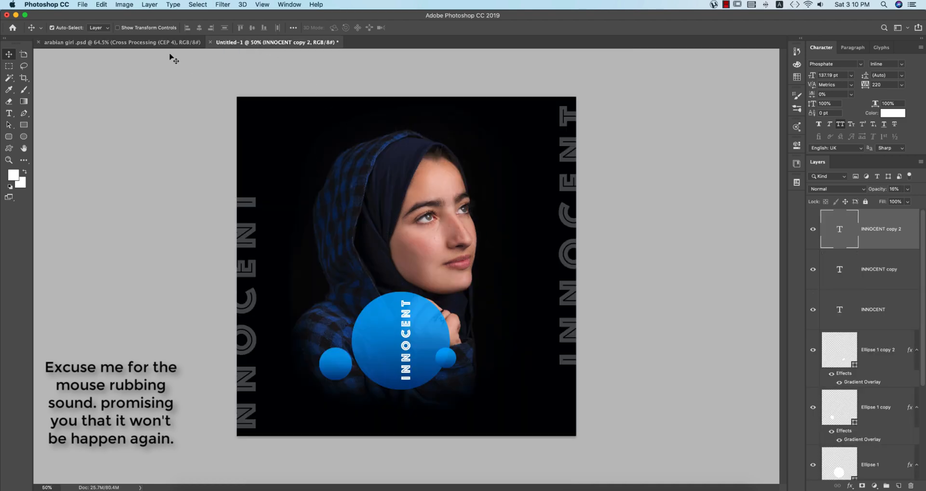
left_click(160, 42)
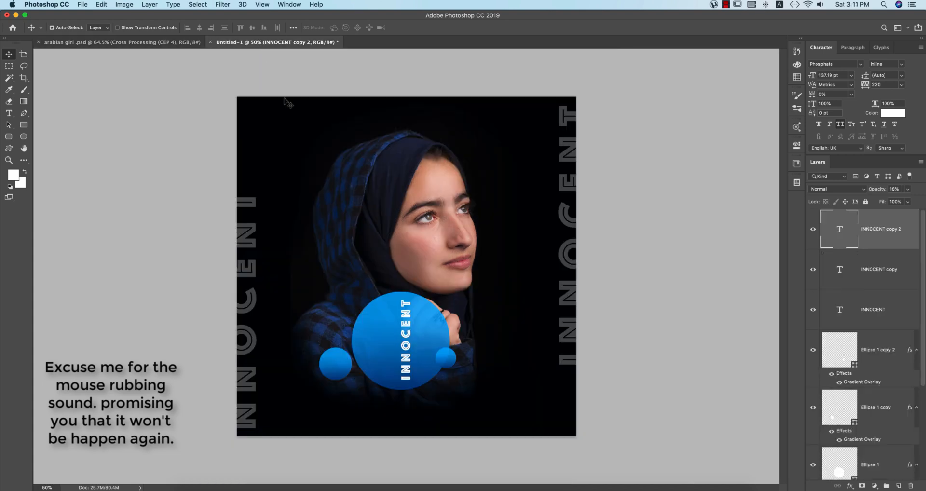
left_click(256, 42)
- Add a text line with the doctor's name in Arial Regular near the poster's upper-left corner
left_click(8, 113)
left_click(295, 127)
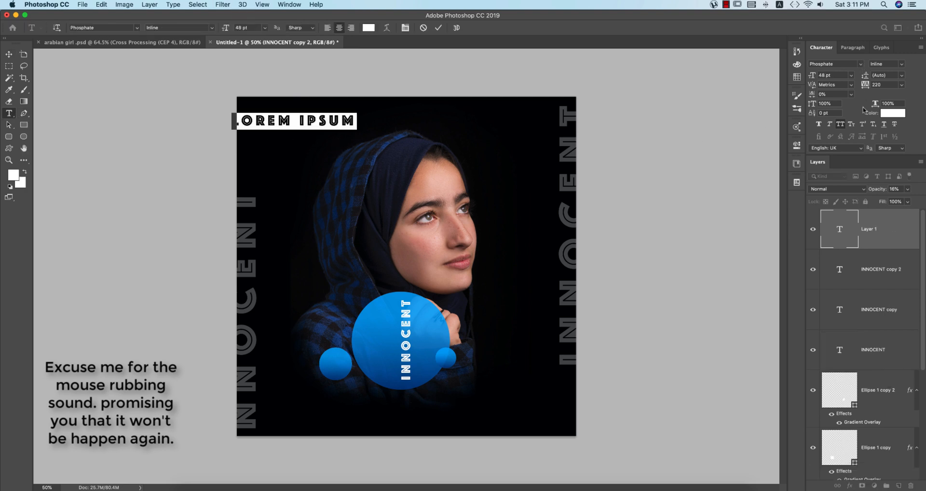
left_click(861, 64)
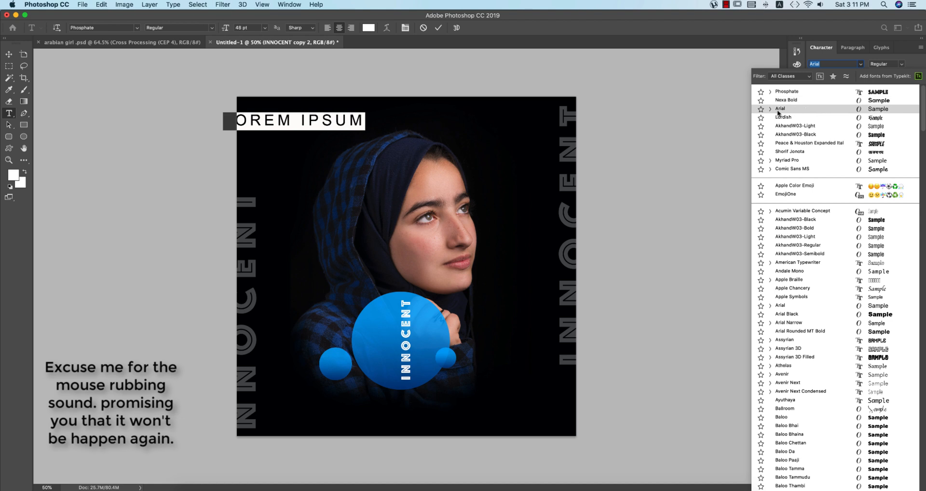
left_click(778, 110)
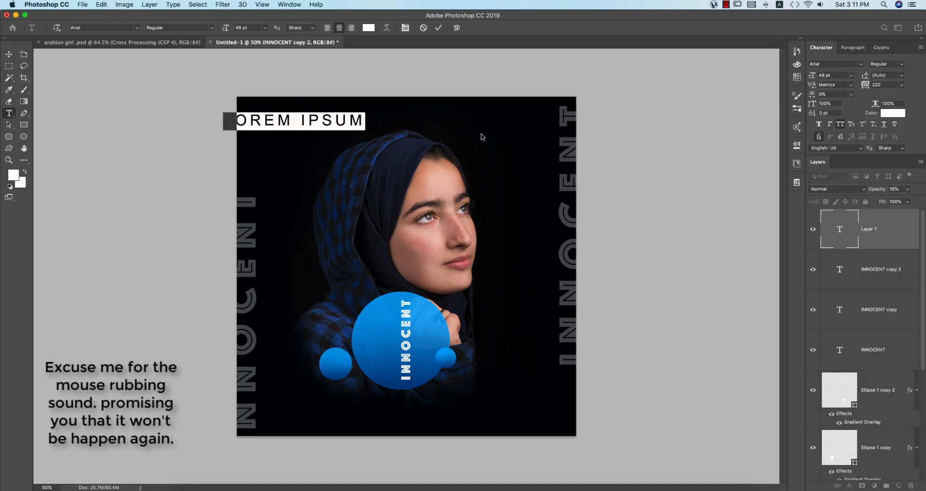
left_click(853, 79)
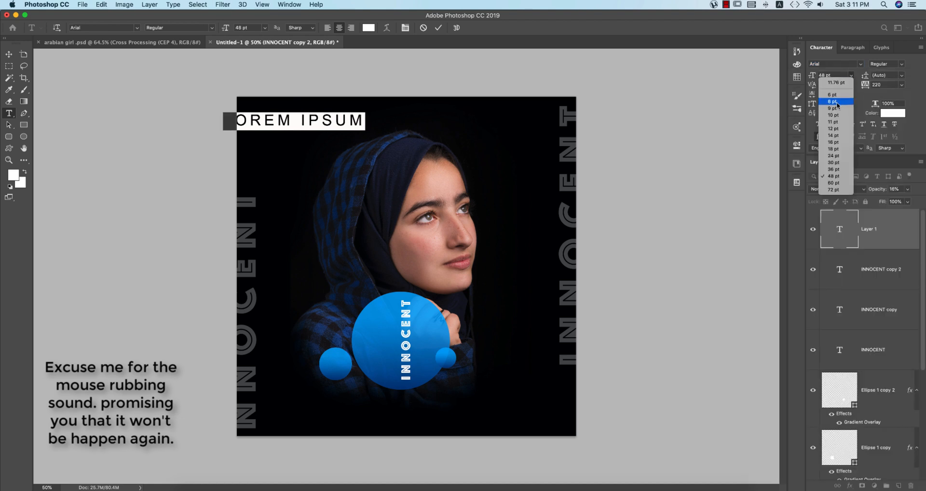
left_click(837, 101)
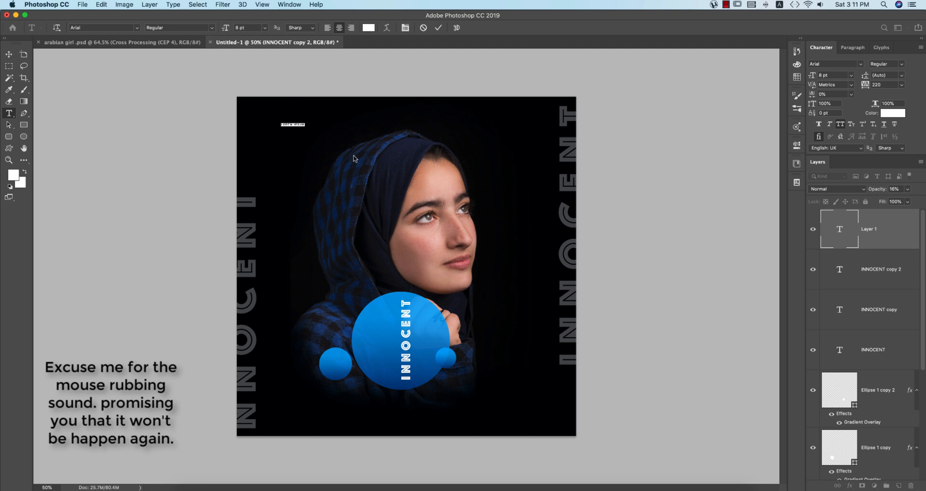
type("pr")
left_click(9, 55)
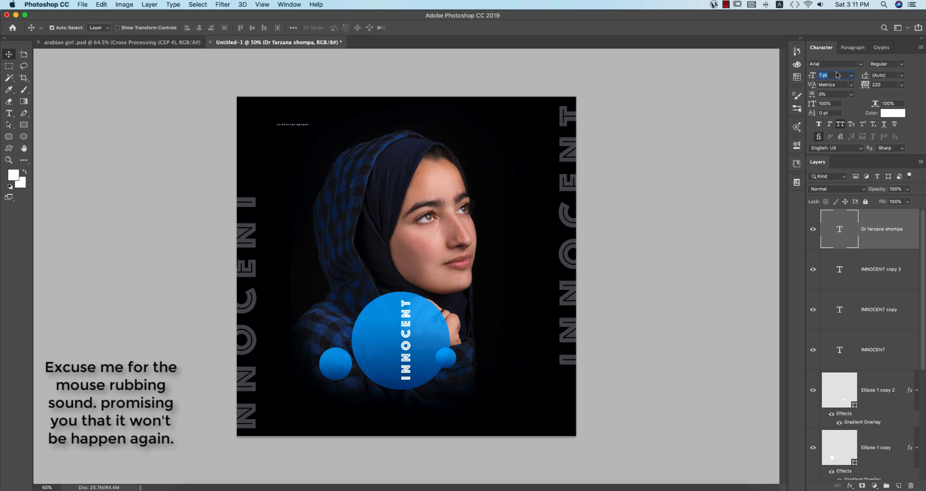
- Set the name text's size to 10 pt and its tracking to 200
key("Up")
key("Up")
key("Up")
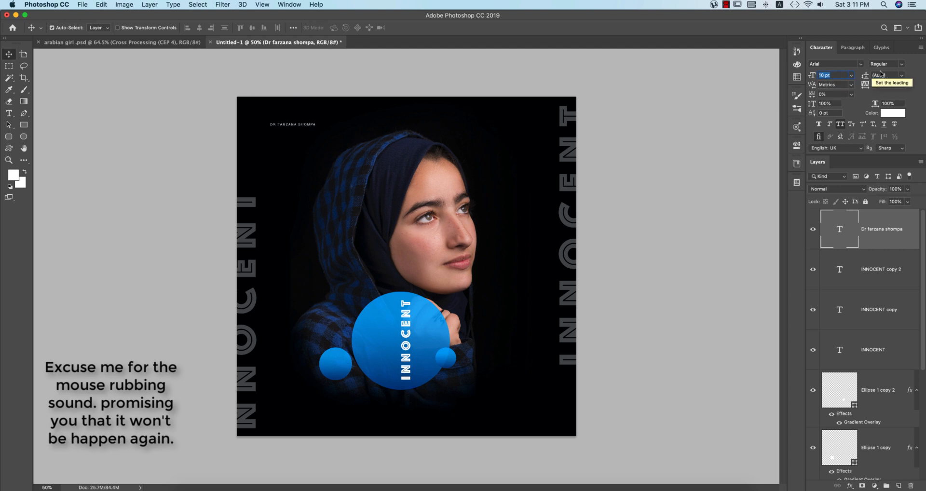
left_click(900, 86)
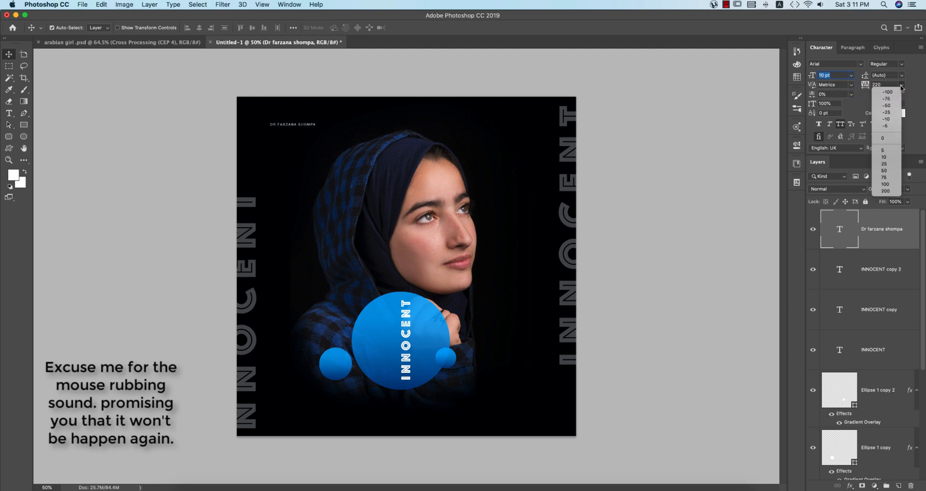
left_click(886, 191)
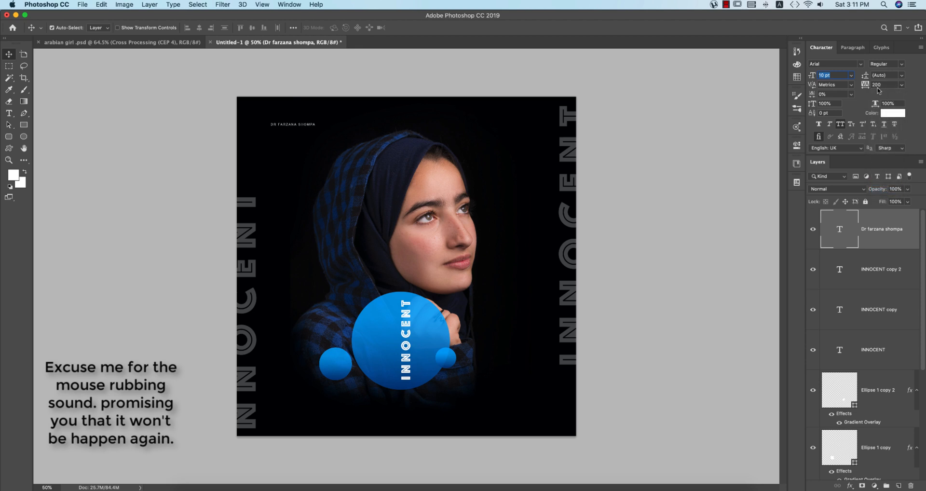
- Enlarge the name text to about 12.95 pt and place a duplicate of it directly beneath the original
key("ctrl+j")
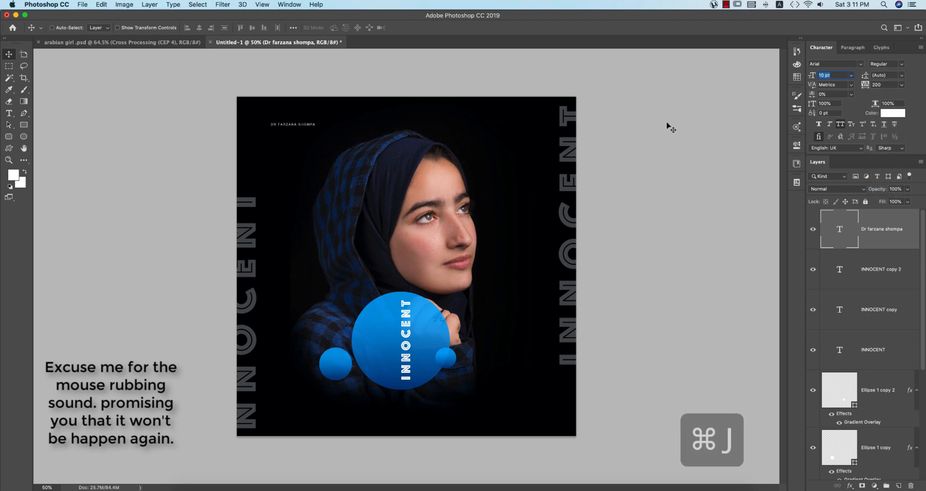
left_click_drag(323, 133, 322, 122)
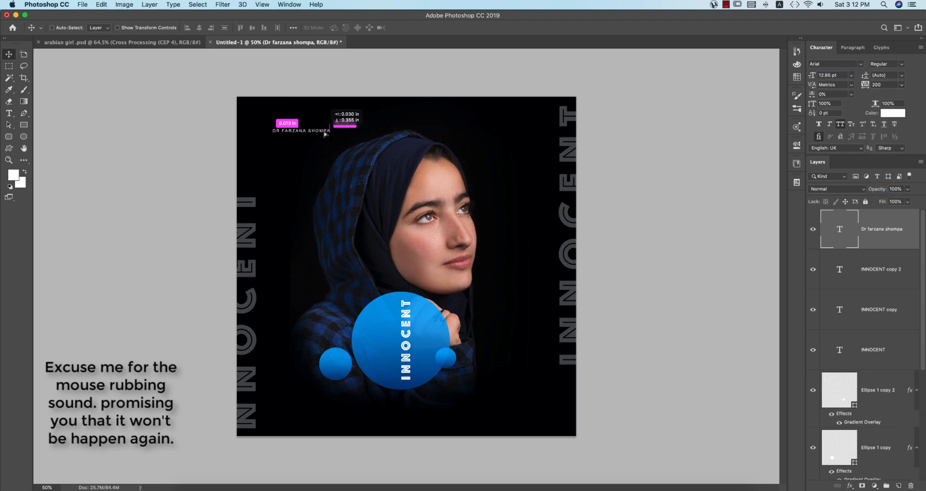
key("super+j")
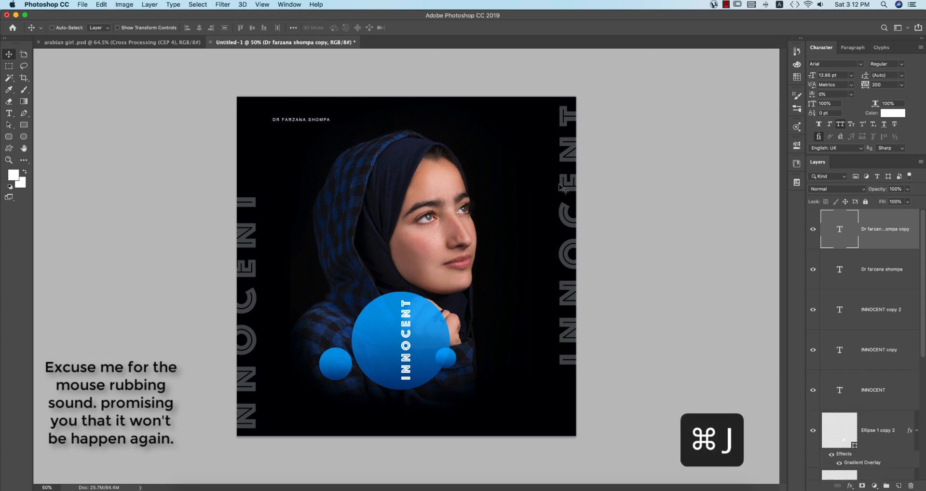
key("Down")
key("Down")
key("Down")
key("Down")
key("Down")
key("Down")
key("Down")
key("Down")
key("Down")
key("Down")
key("Down")
key("Down")
key("Down")
key("Down")
key("Down")
key("Down")
key("Down")
key("Down")
key("Down")
key("Down")
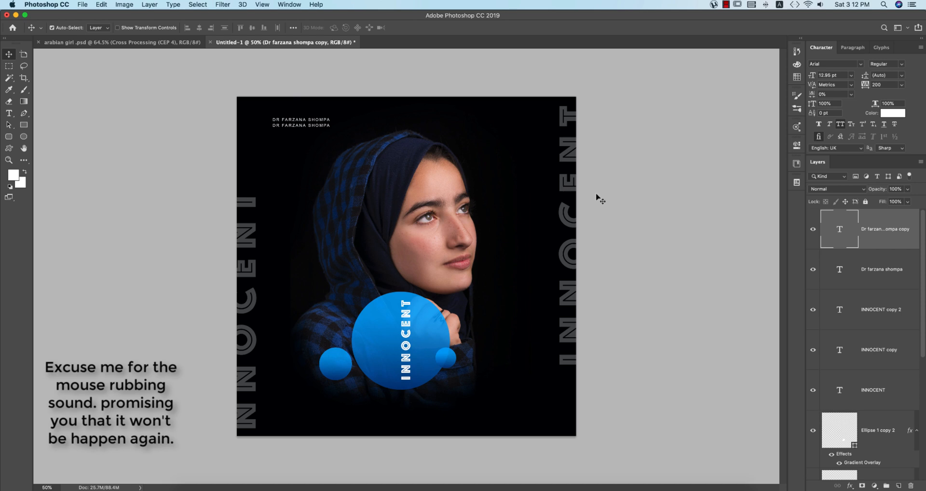
- Replace the wording of the lower name copy with "Specialist"
double_click(841, 272)
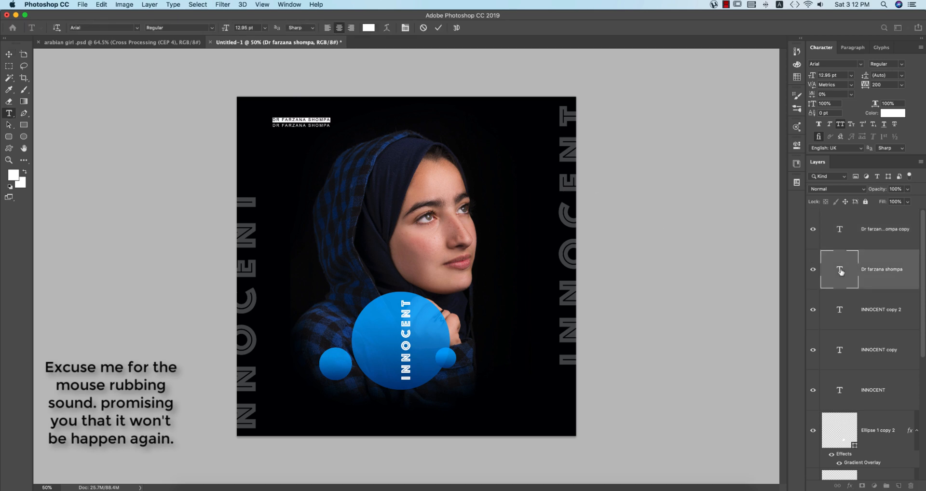
double_click(837, 229)
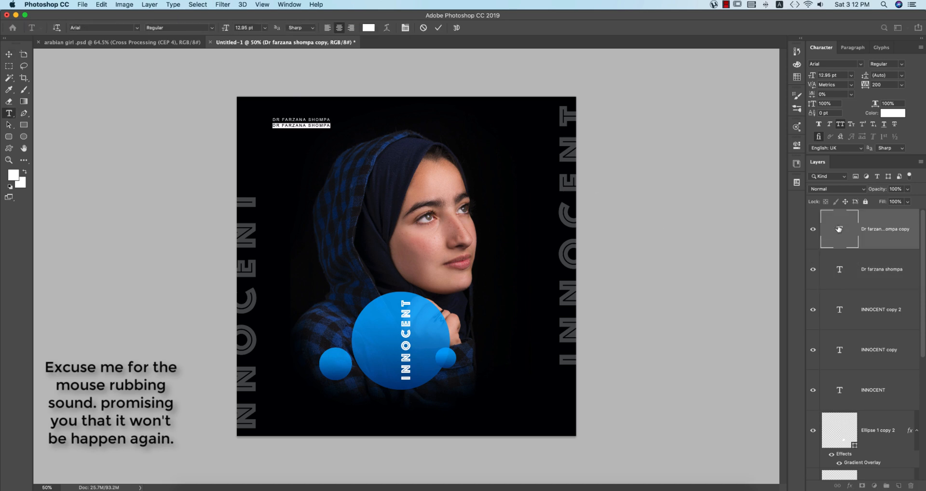
type("S")
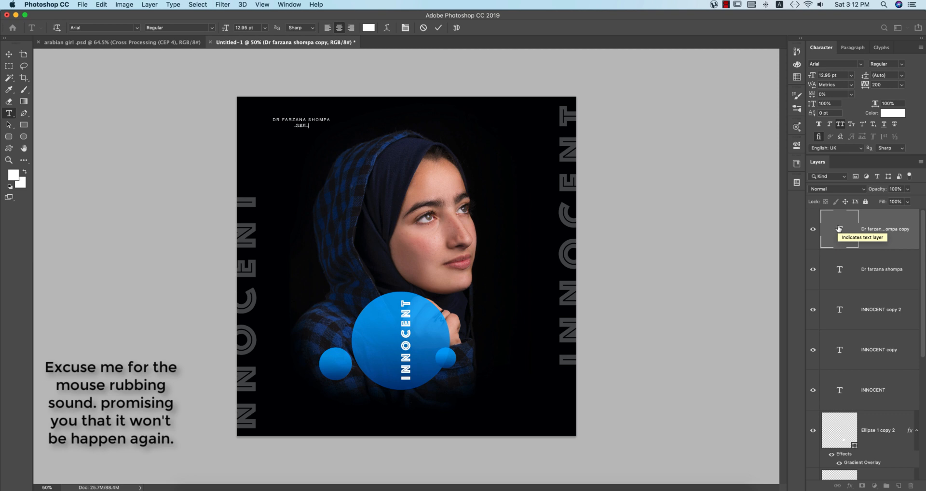
type("PECIALIST")
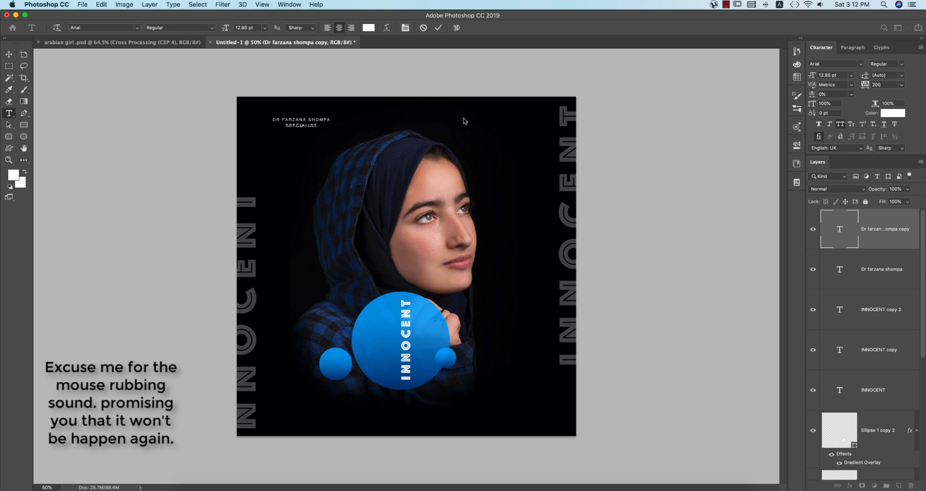
- Left-align the paragraphs of both the name line and the Specialist line
left_click(328, 27)
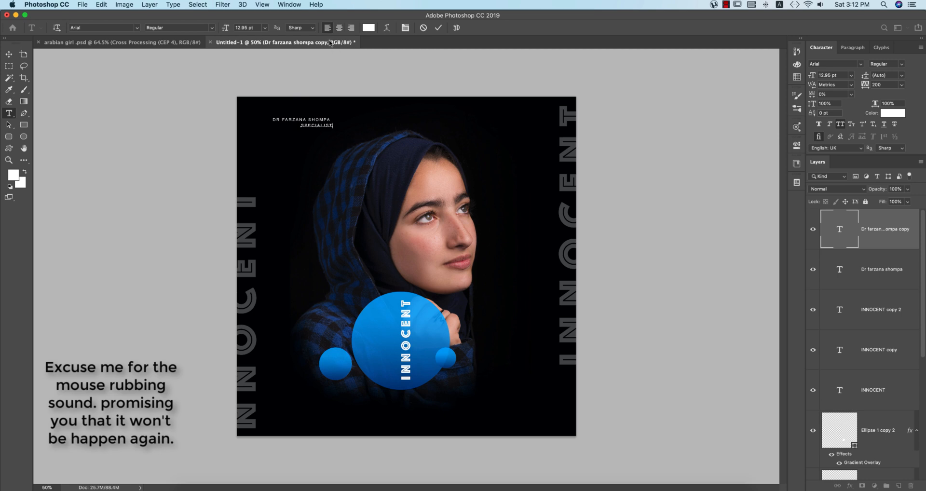
left_click(864, 275, "shift")
key("v")
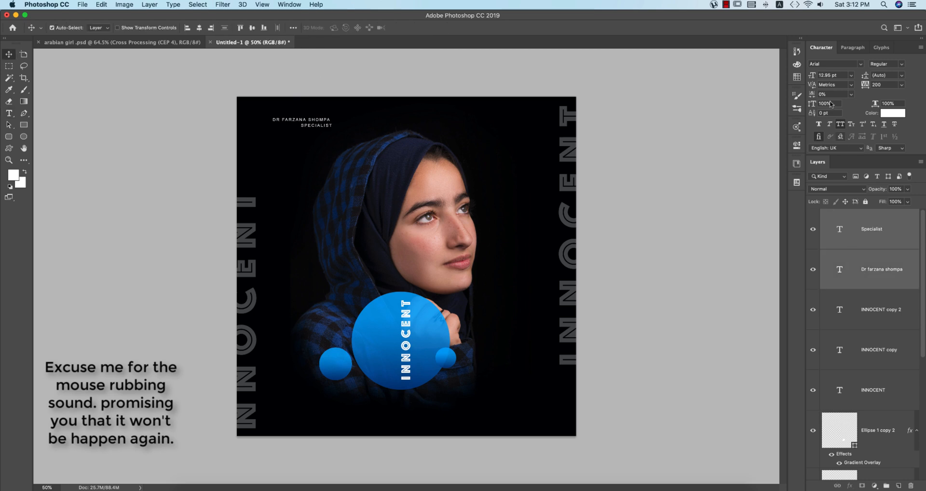
left_click(853, 47)
left_click(819, 64)
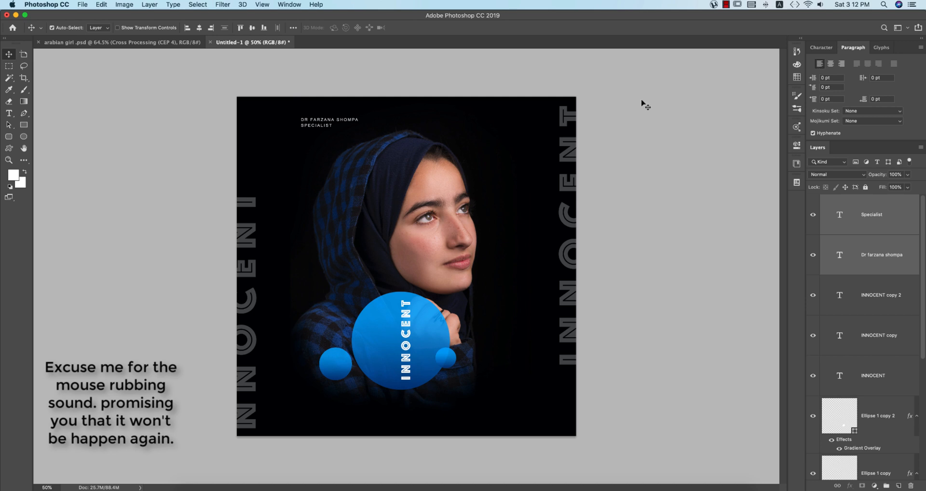
- Group the name and Specialist lines and shift the group left toward the poster's upper-left corner
key("super+g")
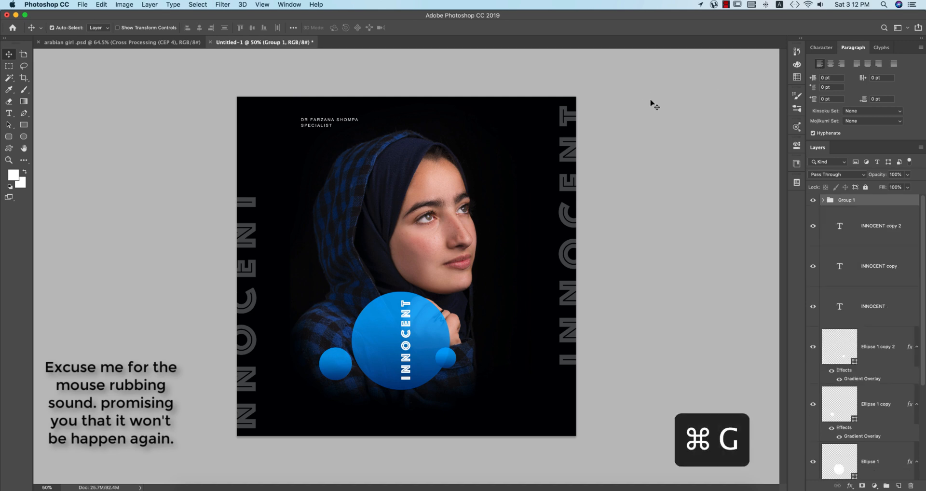
key("shift+Left")
key("shift+Left")
key("shift+Left")
key("shift+Left")
key("shift+Left")
key("shift+Left")
key("shift+Left")
key("shift+Left")
key("shift+Left")
key("shift+Left")
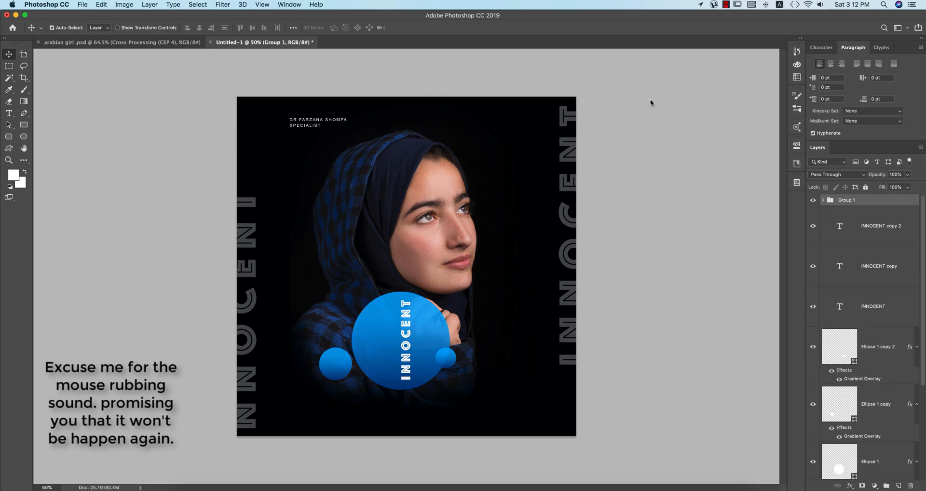
key("shift+Left")
key("shift+Left")
key("shift+Left")
key("shift+Left")
key("shift+Left")
key("shift+Left")
key("shift+Left")
key("shift+Left")
key("shift+Left")
key("shift+Left")
key("shift+Left")
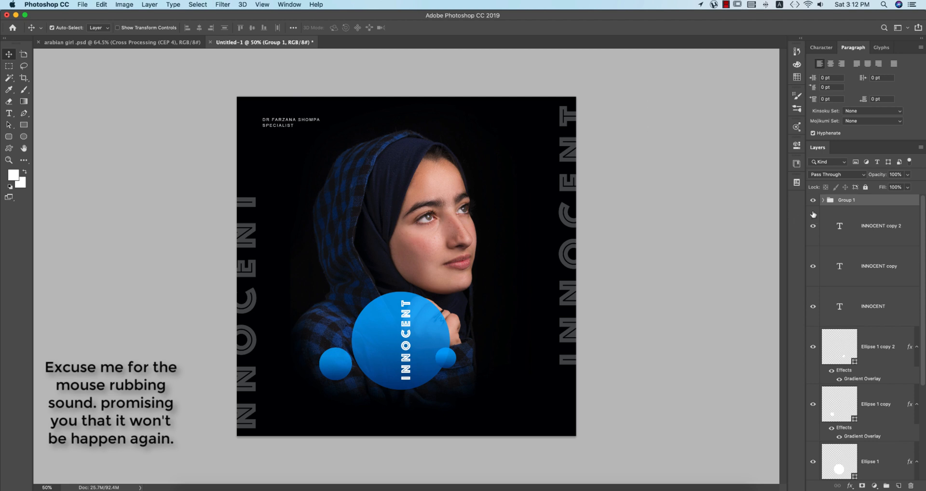
- Duplicate the two-line text group into the poster's lower-right corner and right-align both copied lines
key("cmd+j")
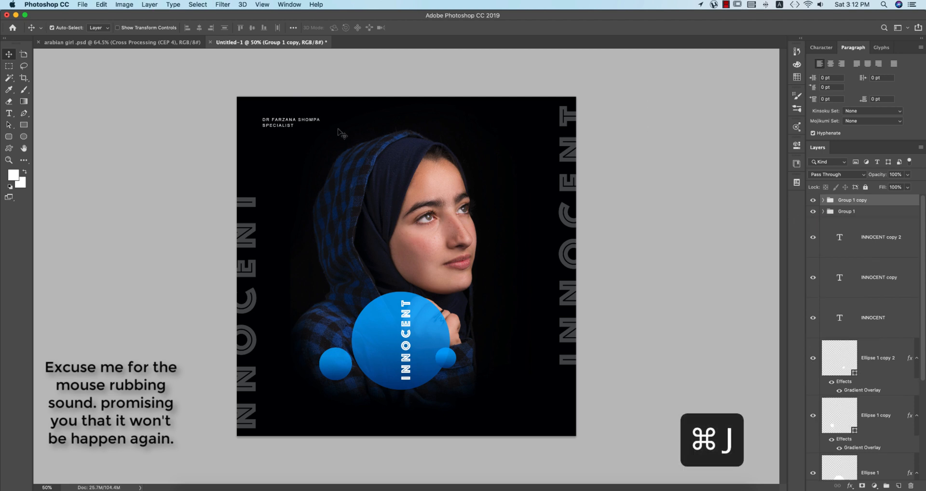
left_click_drag(304, 125, 535, 409)
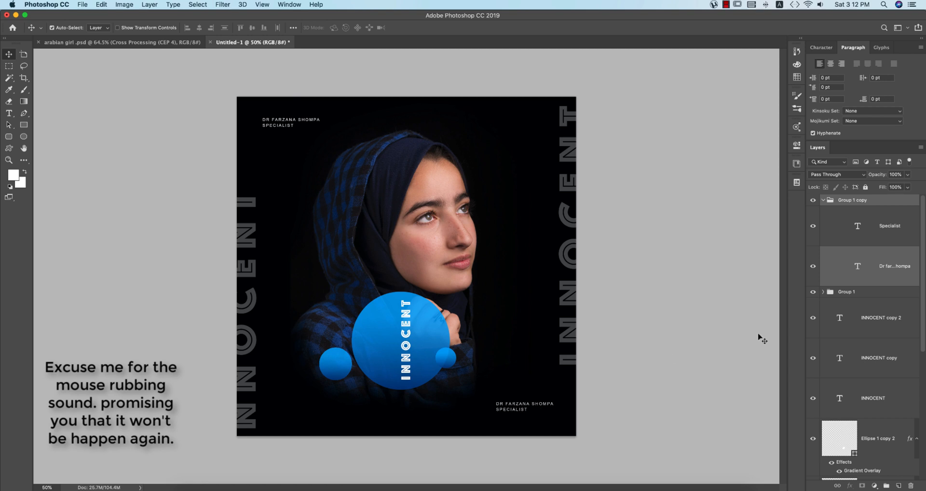
left_click(893, 228)
left_click(882, 267, "shift")
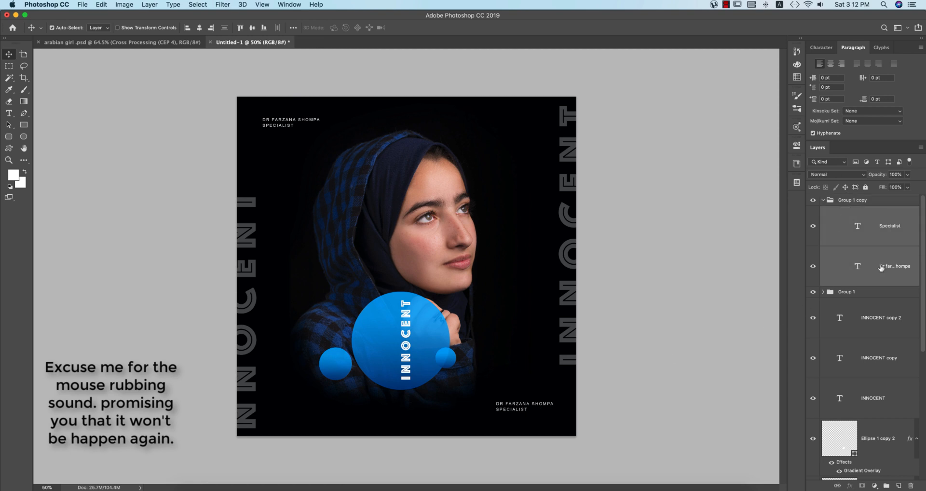
left_click(843, 63)
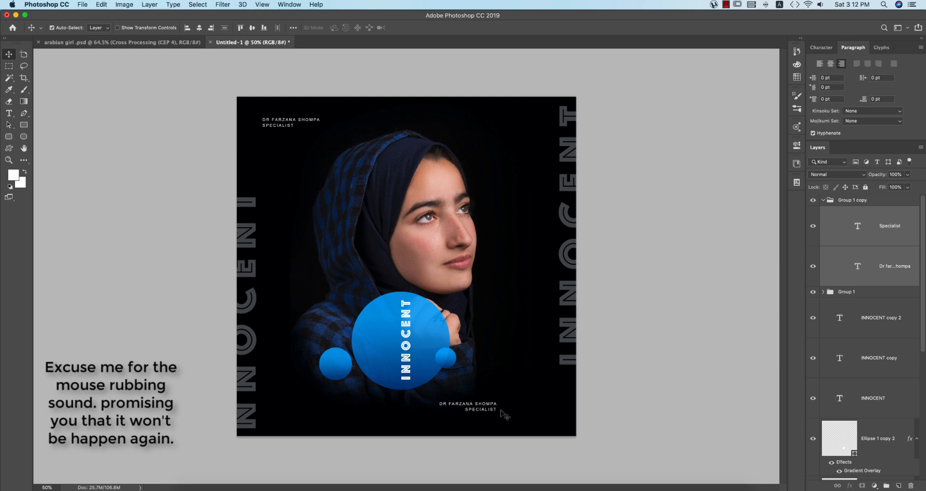
left_click(823, 201)
left_click_drag(497, 407, 554, 406)
- Change the copied group's lines to read "Creative idea" above "tutorial"
double_click(859, 226)
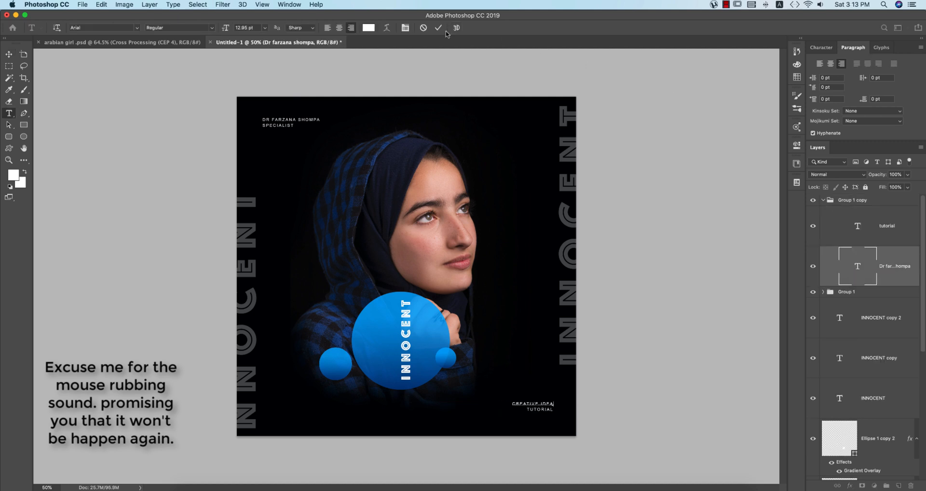
left_click(439, 27)
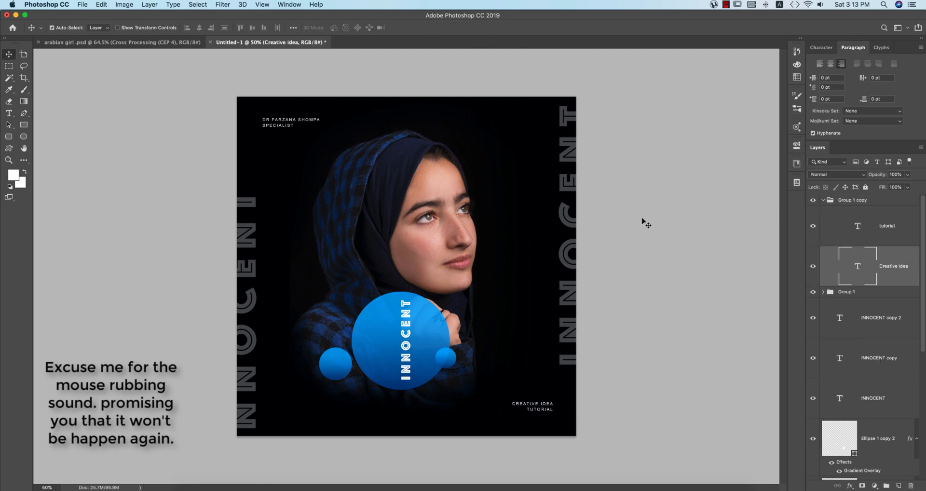
key("v")
left_click(705, 252)
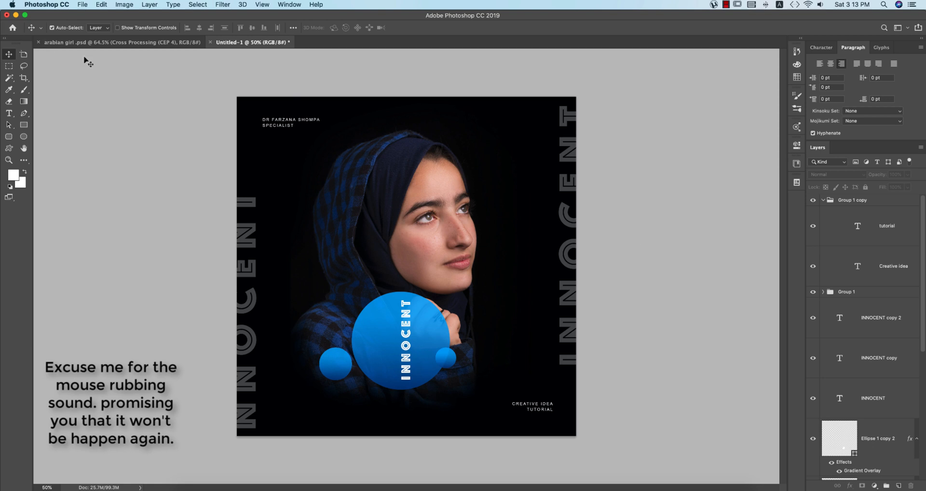
- Following the reference arabian girl .psd, rotate the Creative idea group 90° clockwise and place it vertically near the poster's lower-right corner
left_click(92, 42)
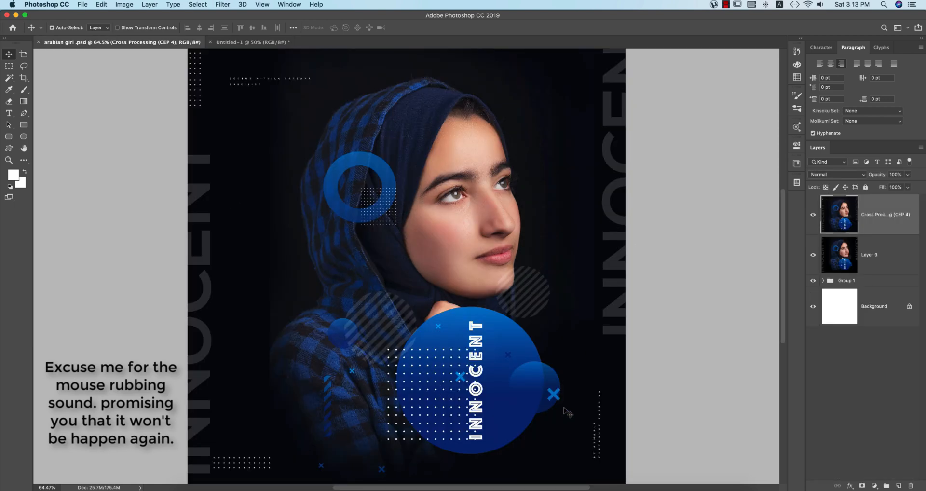
left_click(252, 42)
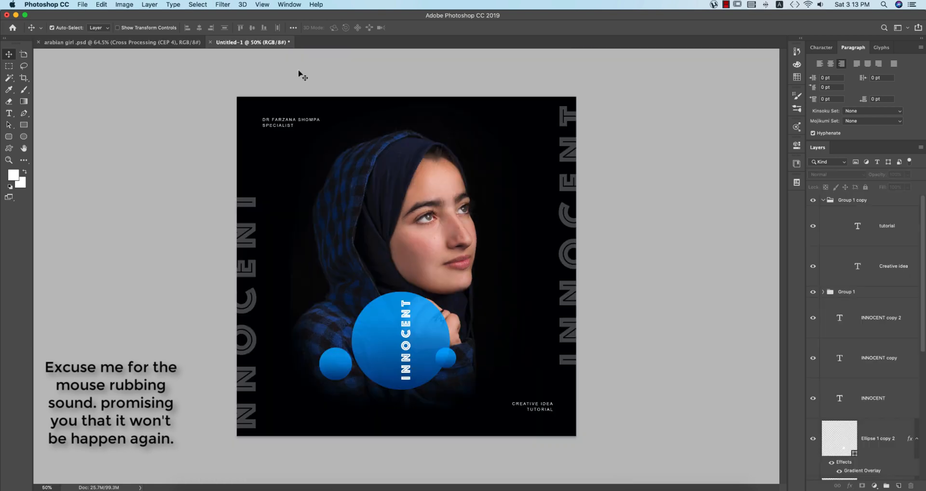
left_click(854, 207)
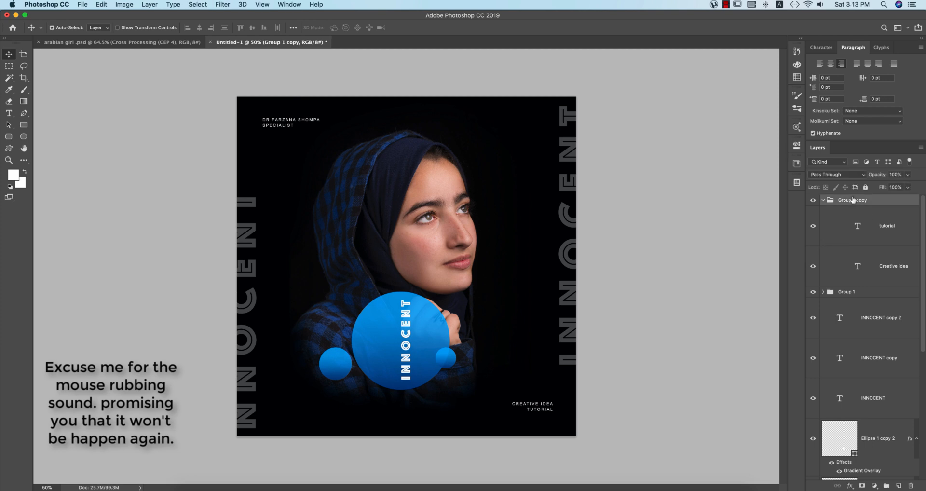
key("super+t")
left_click_drag(566, 399, 543, 395)
left_click(443, 28)
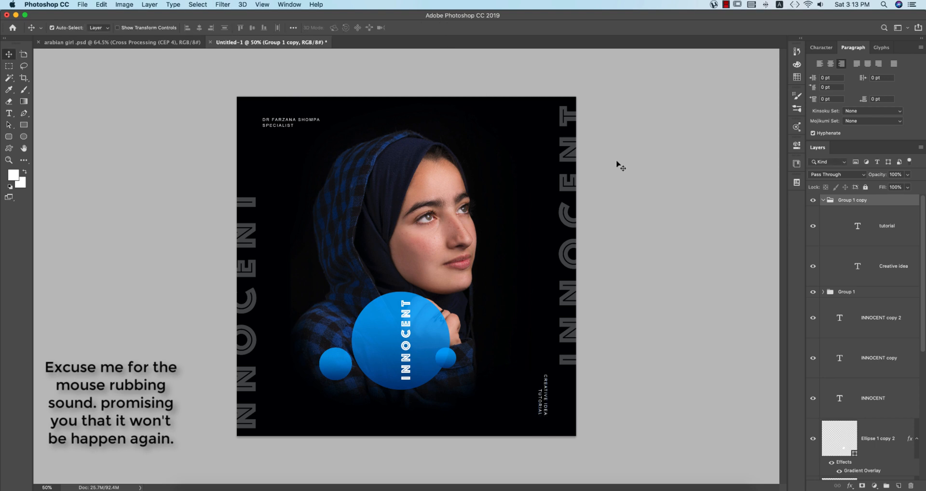
left_click(650, 220)
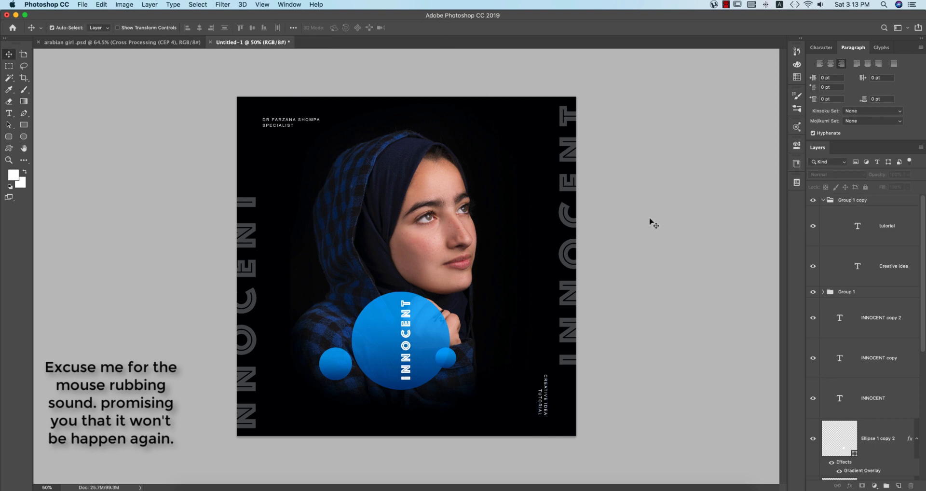
- Organize the layers into groups: "side" for the two faded INNOCENT texts, plus "top text", "bottom text" and "circles"
left_click(823, 200)
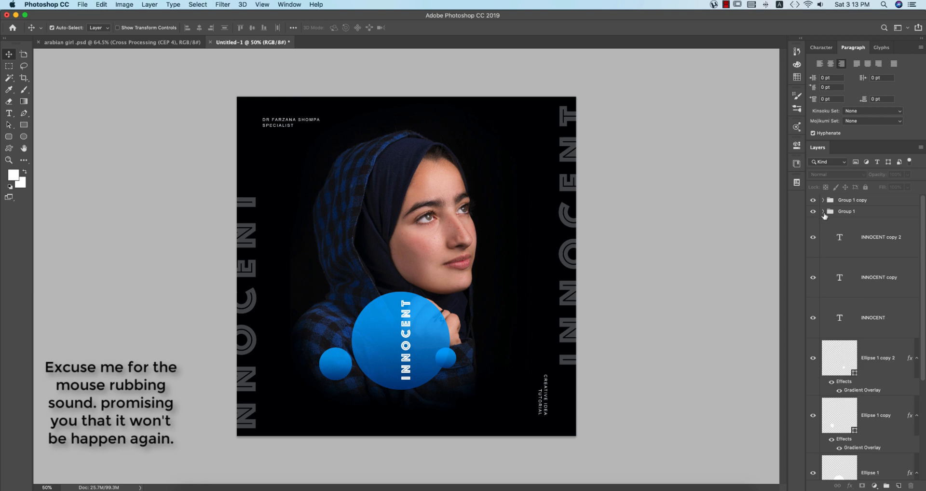
left_click(864, 244)
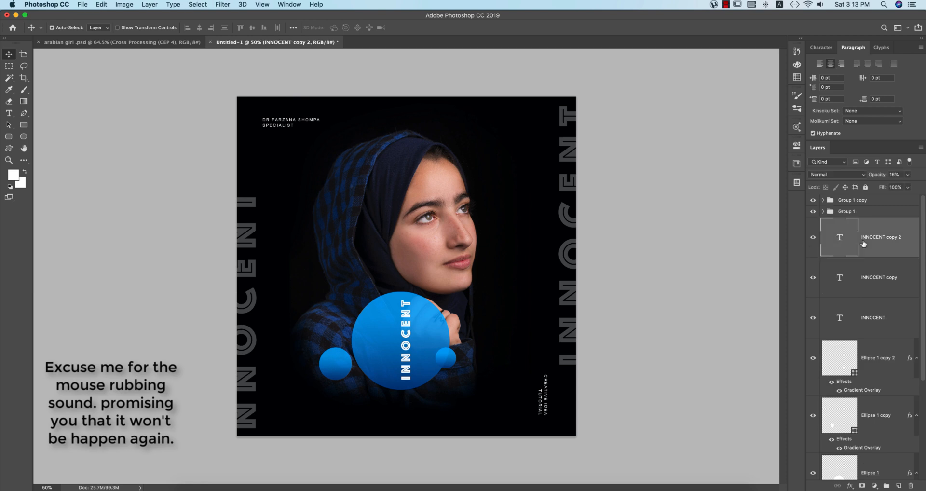
left_click(878, 278, "shift")
key("super+g")
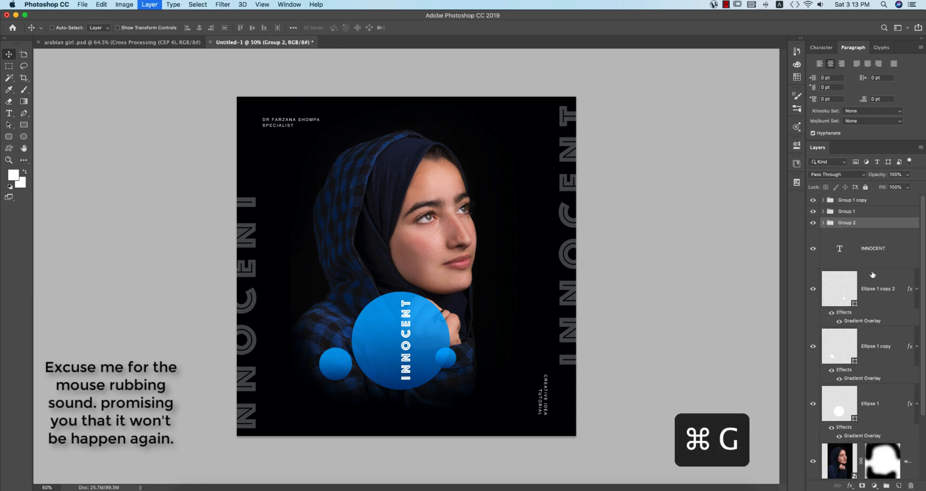
double_click(863, 222)
type("side")
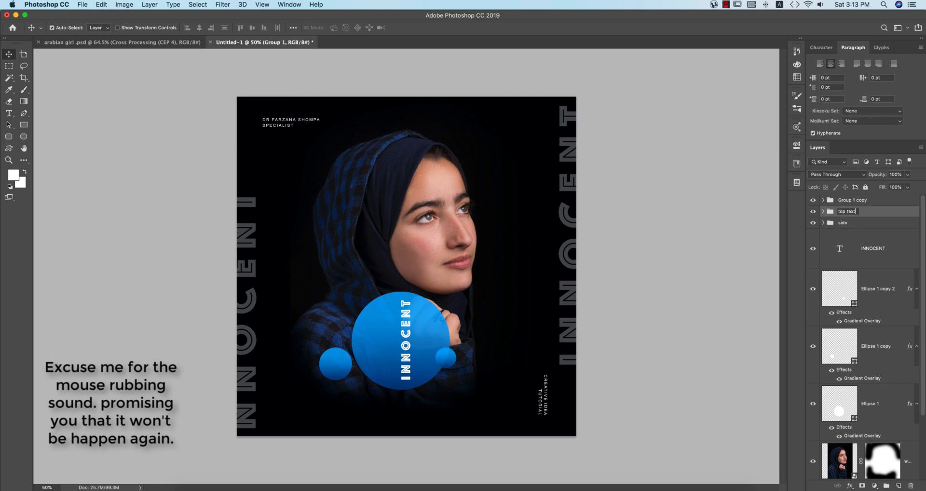
key("Return")
key("super+g")
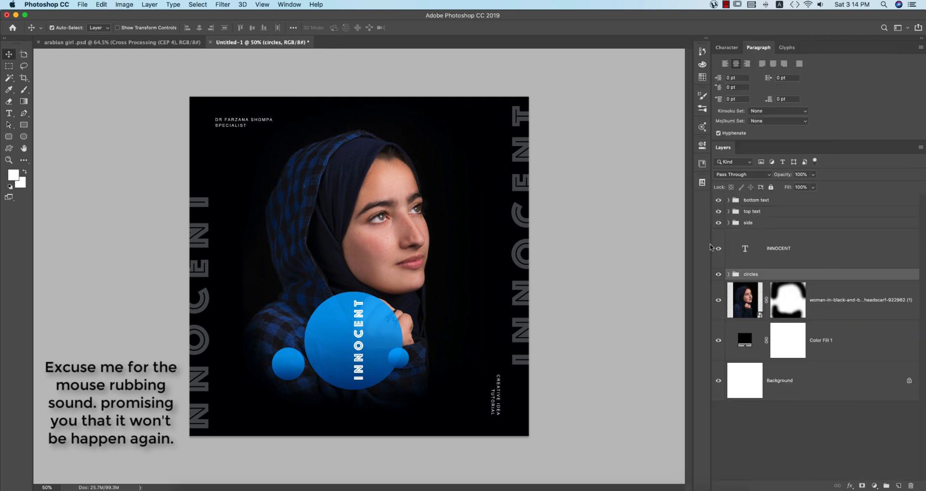
- Add a new layer above the bottom text group and choose the memphis element vol 2 dot-grid brush at 600 px
left_click(767, 202)
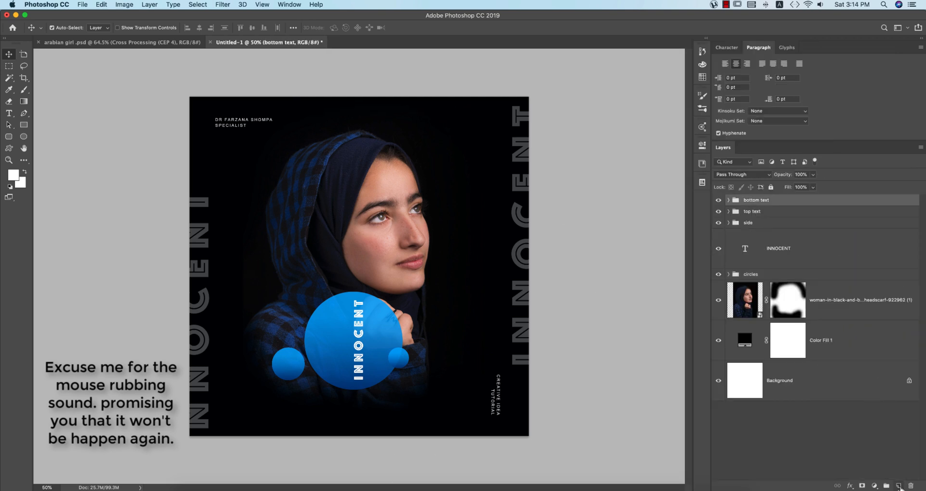
left_click(898, 487)
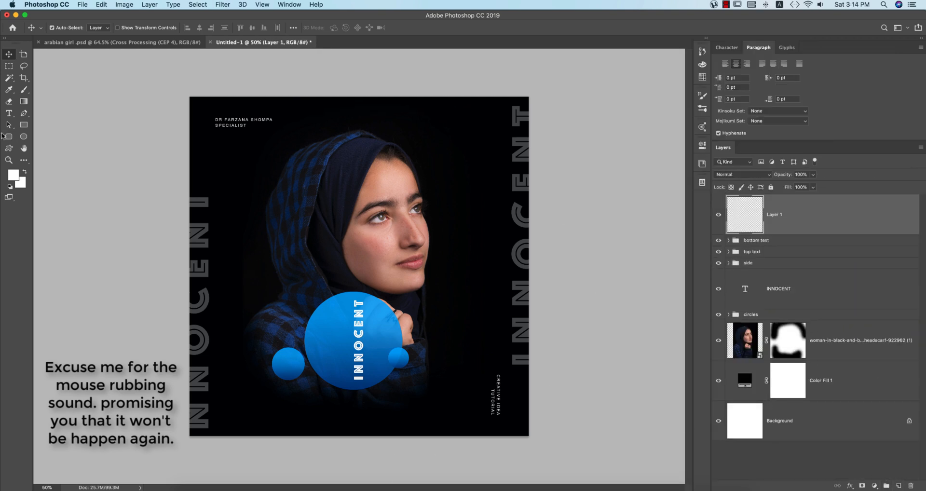
left_click(24, 89)
right_click(414, 229)
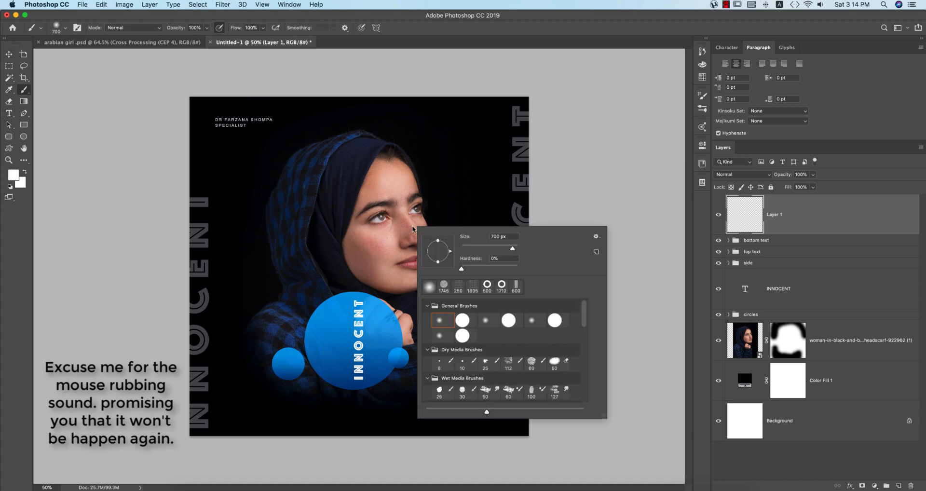
left_click_drag(586, 323, 587, 399)
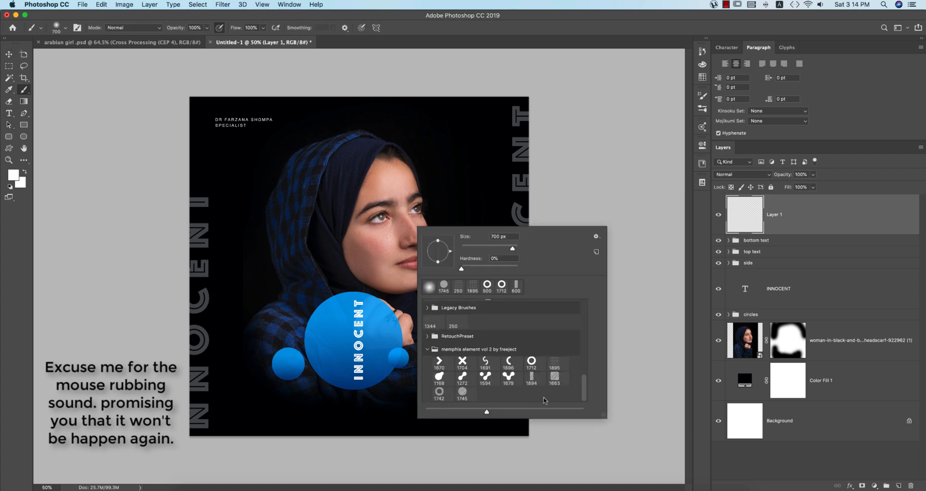
left_click(531, 362)
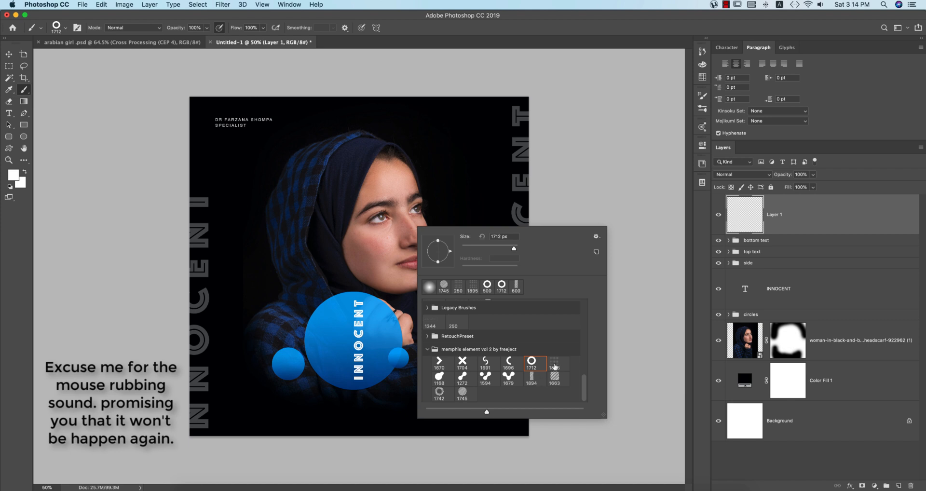
left_click(555, 367)
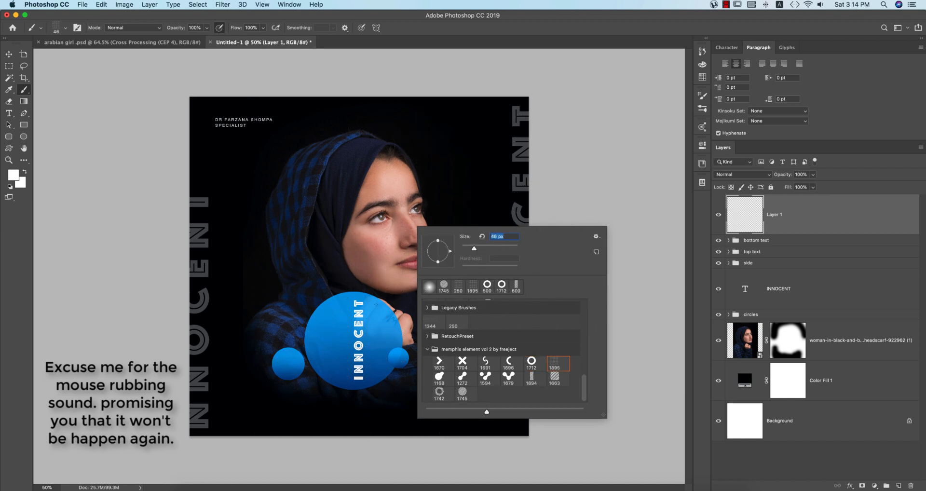
left_click_drag(475, 252, 480, 252)
key("Return")
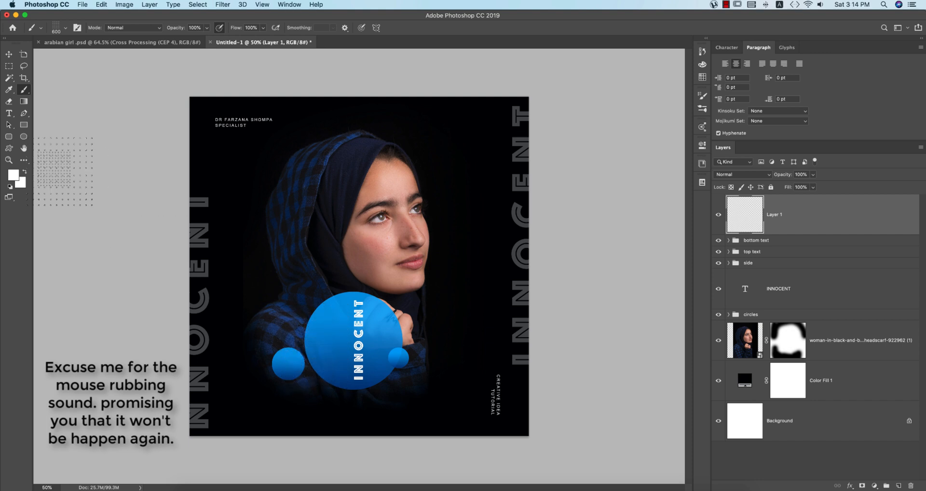
- Stamp white dot grids over the main circle, upper-left and lower-right edges, plus a 300 px one near the upper-right corner, following the reference
left_click(14, 175)
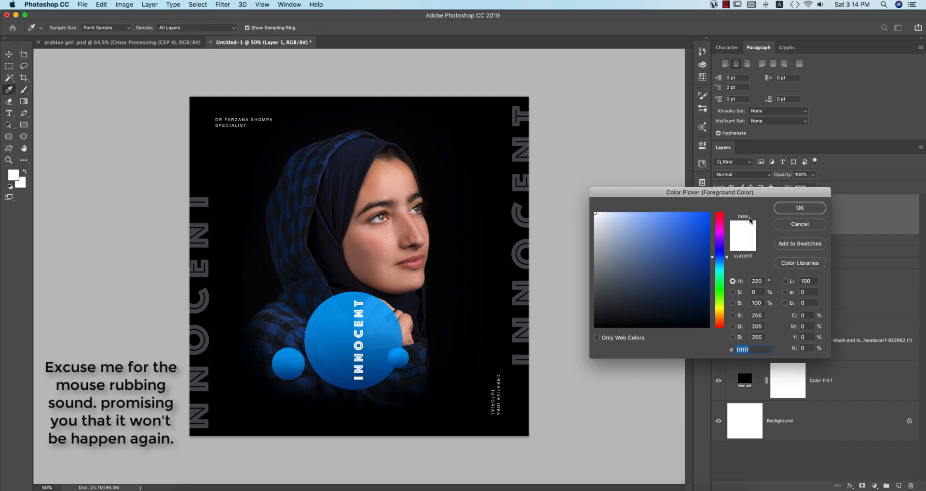
left_click(787, 210)
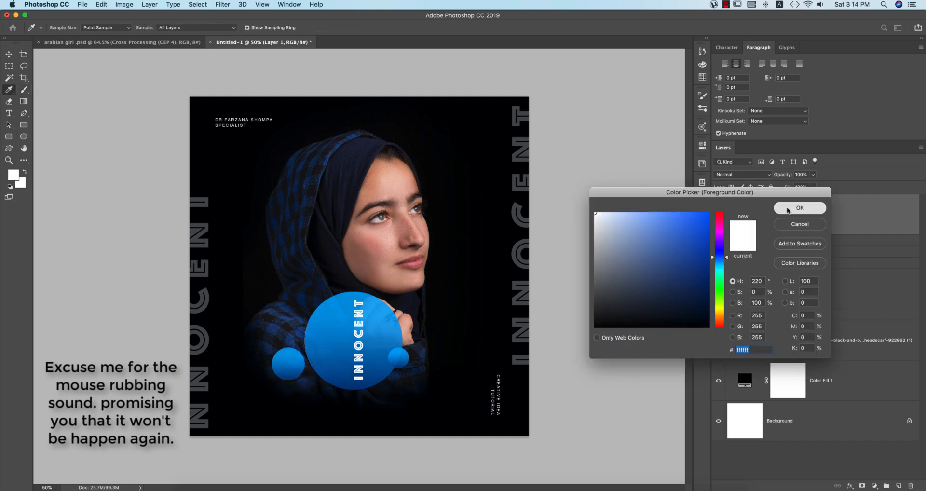
left_click(320, 358)
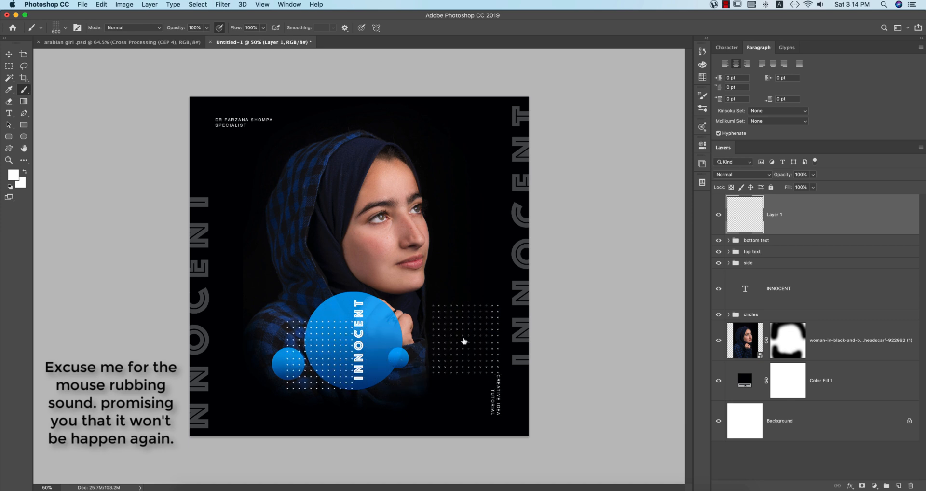
left_click(212, 77)
left_click(494, 454)
key("bracketleft")
key("bracketleft")
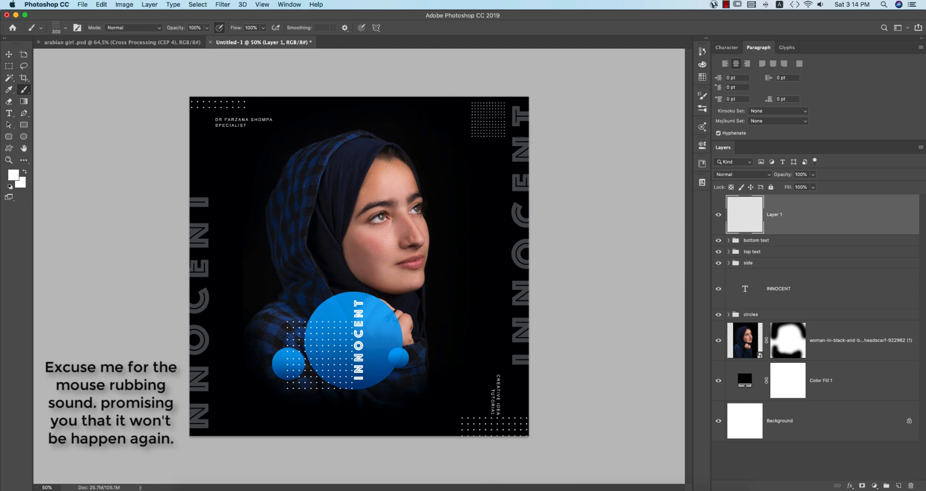
key("ctrl+Tab")
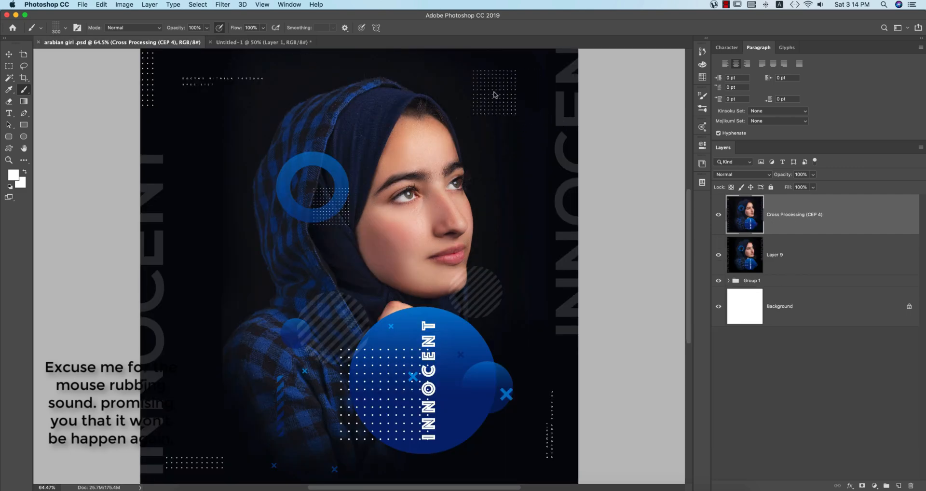
left_click(260, 43)
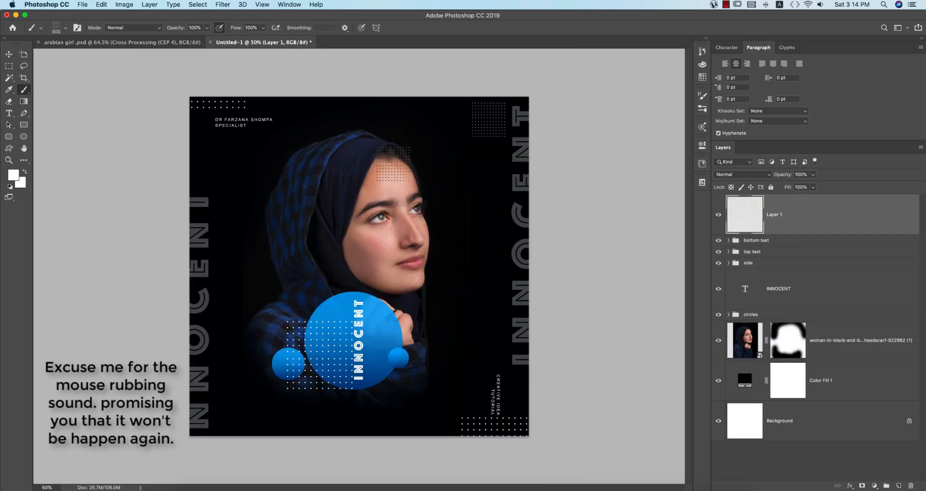
- Switch to the striped-circle brush from the memphis element set and reduce its size to 600 px
right_click(395, 166)
left_click(449, 330)
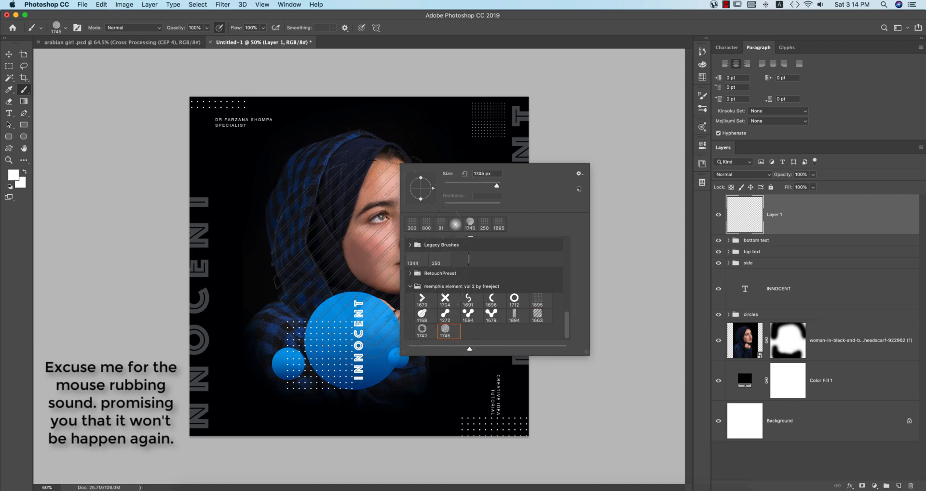
left_click(516, 33)
key("bracketleft")
key("bracketleft")
key("bracketleft")
key("bracketleft")
key("bracketleft")
key("bracketleft")
key("bracketleft")
key("bracketleft")
key("bracketleft")
key("bracketleft")
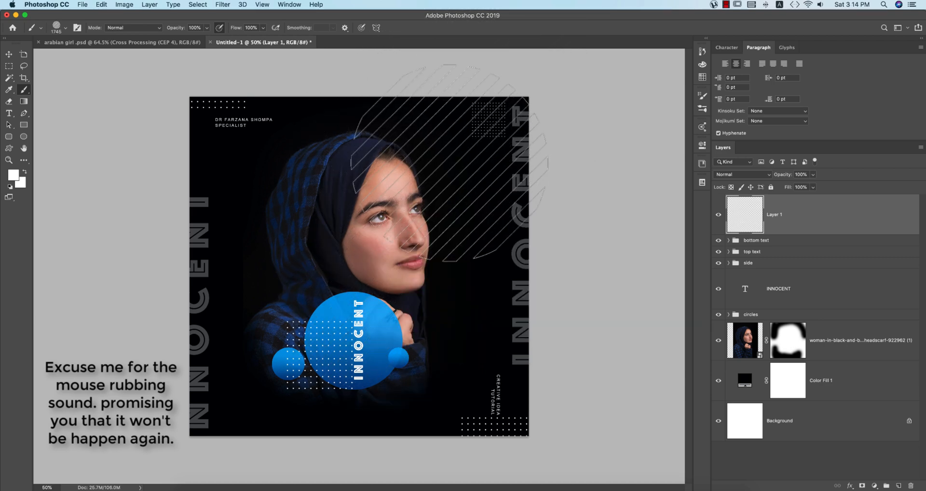
key("bracketleft")
key("bracketleft")
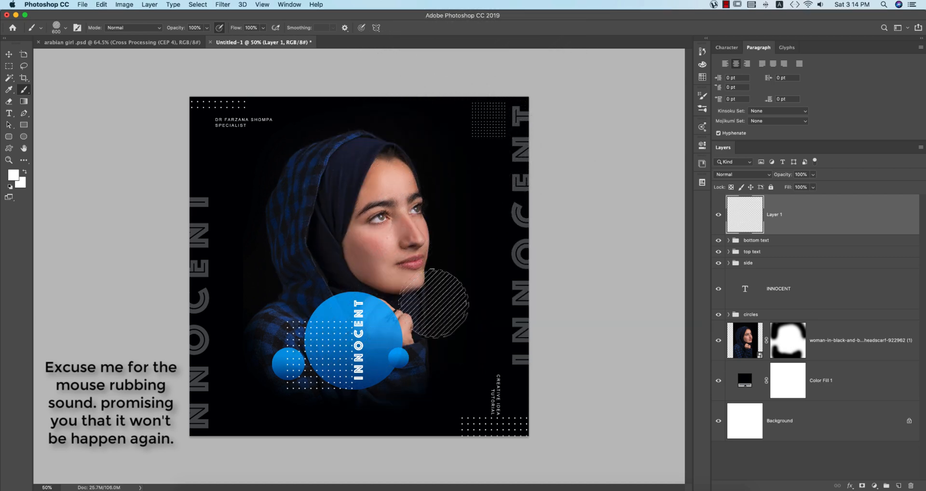
- Stamp a 400 px striped circle on a new separate layer beside the main circle's upper-right edge and lower its opacity to 59%
left_click(427, 321)
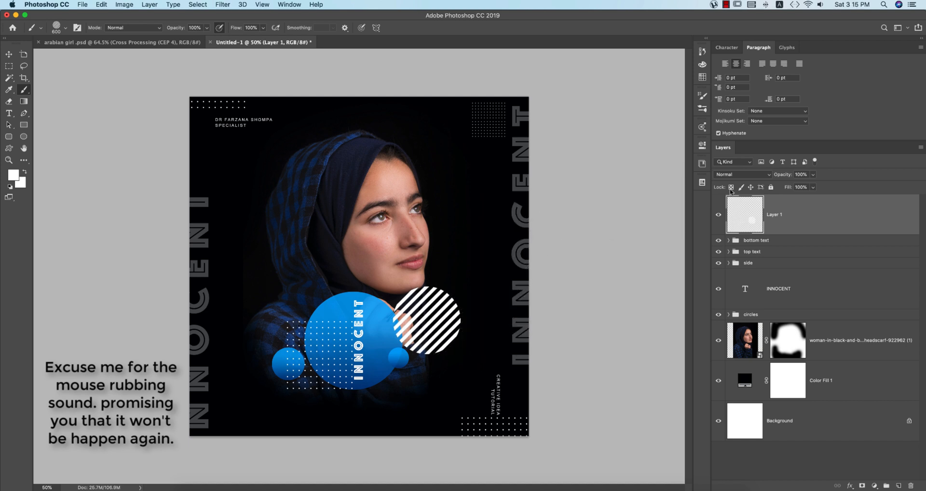
key("super+z")
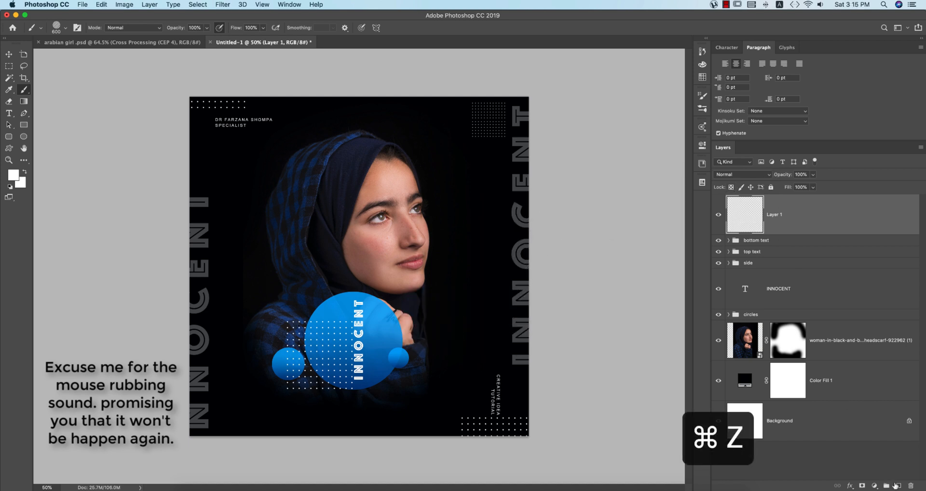
left_click(896, 485)
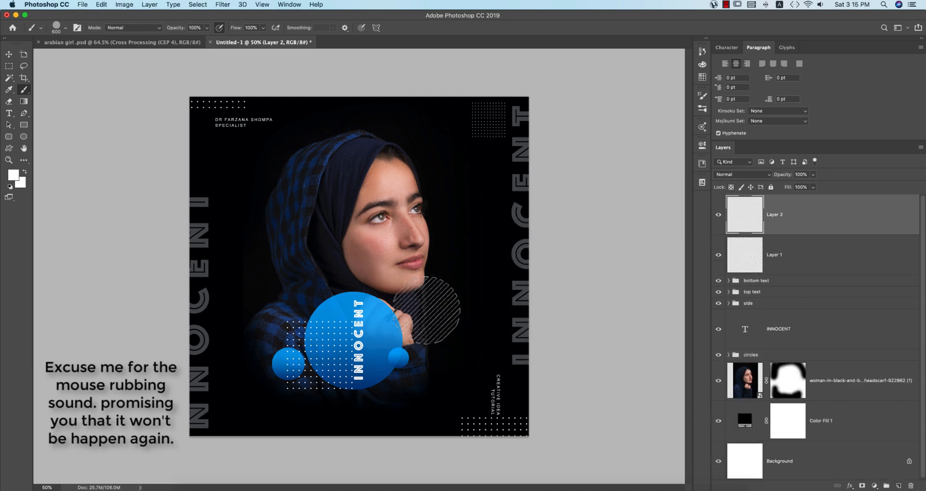
key("bracketleft")
key("bracketleft")
left_click(423, 313)
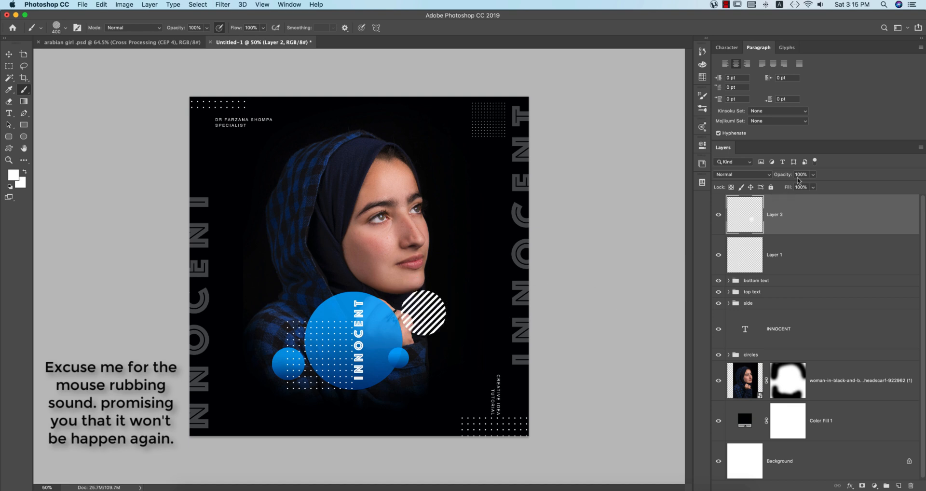
left_click_drag(785, 178, 766, 177)
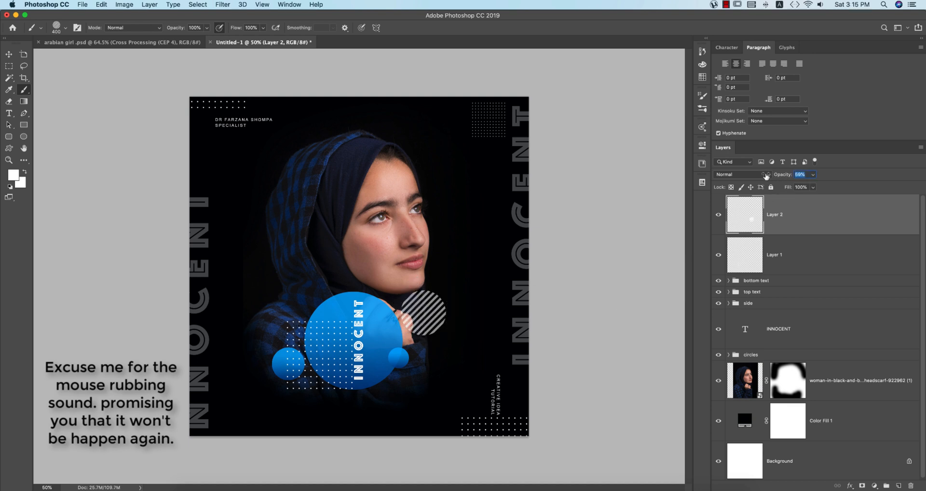
- Stamp a 500 px ring on a new layer over the headscarf beside the woman's face
left_click(546, 285)
type("500")
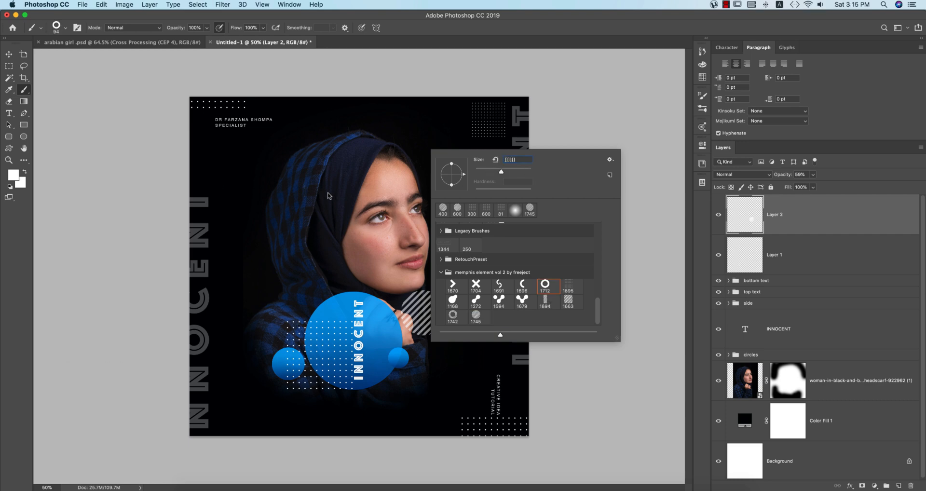
key("Return")
left_click(899, 486)
left_click(313, 207)
- Copy the blue gradient overlay style from a circle layer onto the ring on the headscarf
left_click(730, 395)
scroll(807, 369, "down", 3)
right_click(807, 369)
left_click(713, 303)
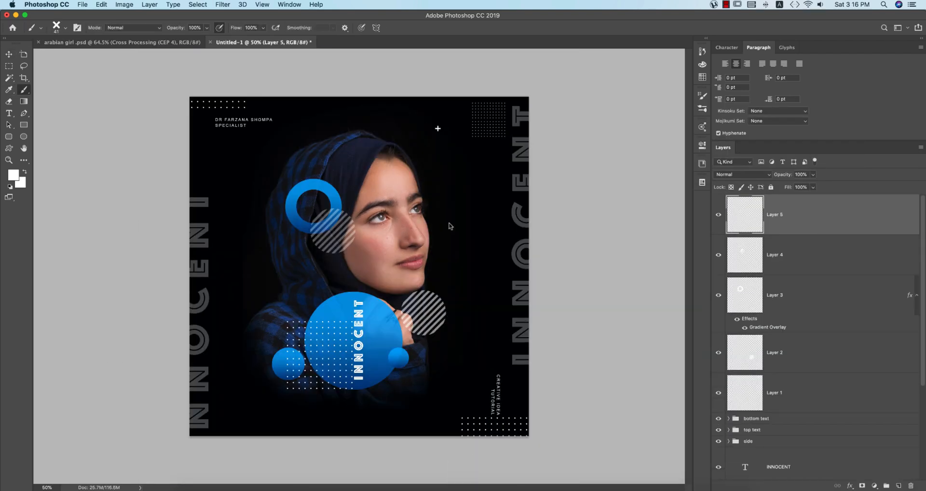
- Scatter white plus signs and small white rings around the woman and the blue circles on the new top layer
left_click(435, 242)
left_click(293, 339)
left_click(383, 372)
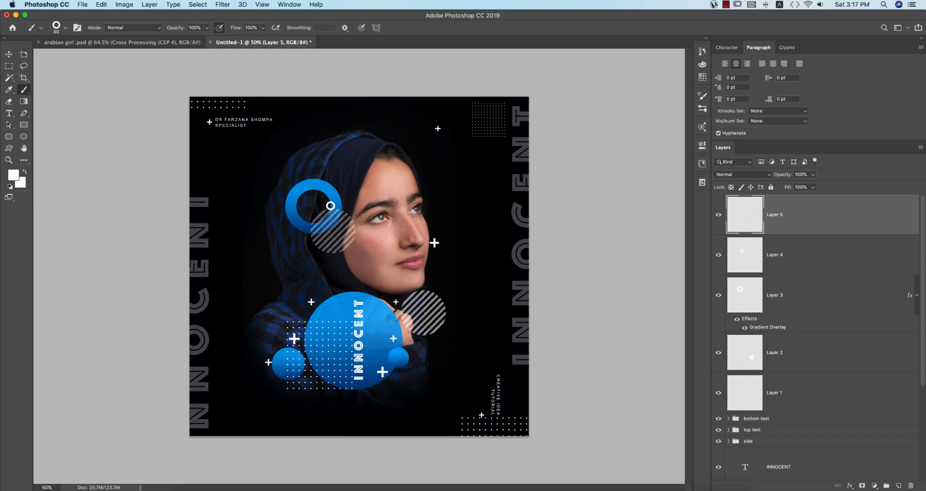
left_click(414, 333)
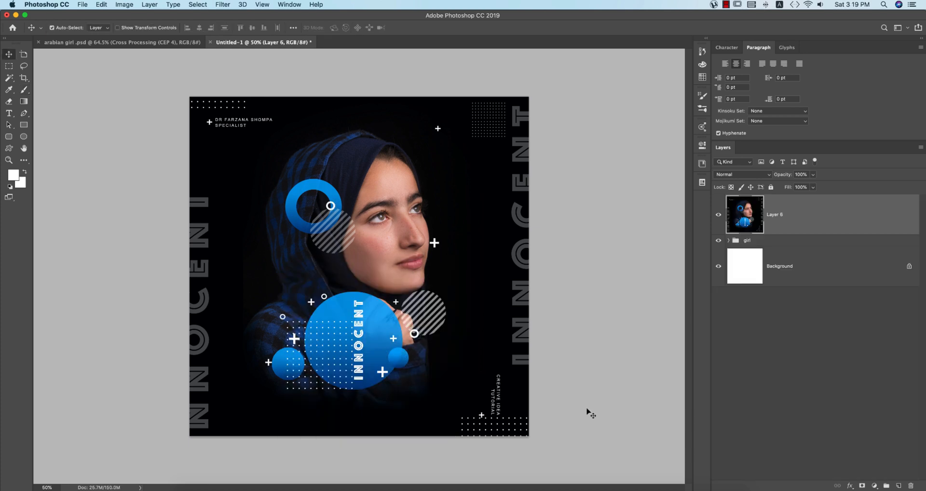